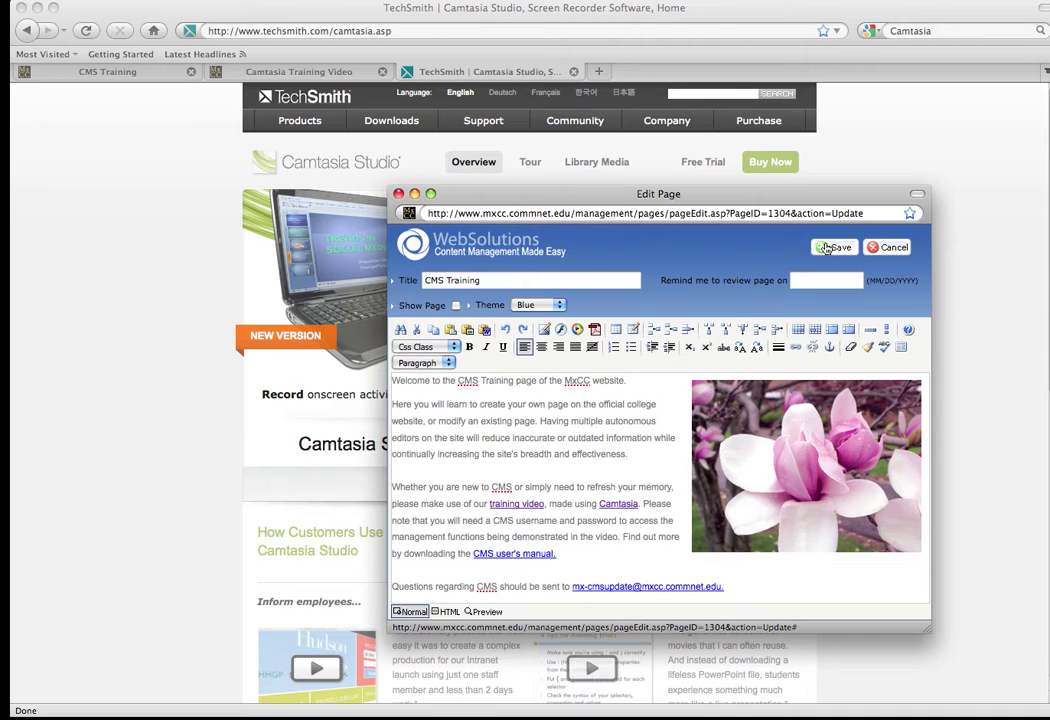
- Save the edits to the CMS Training page and return to that page
click(826, 248)
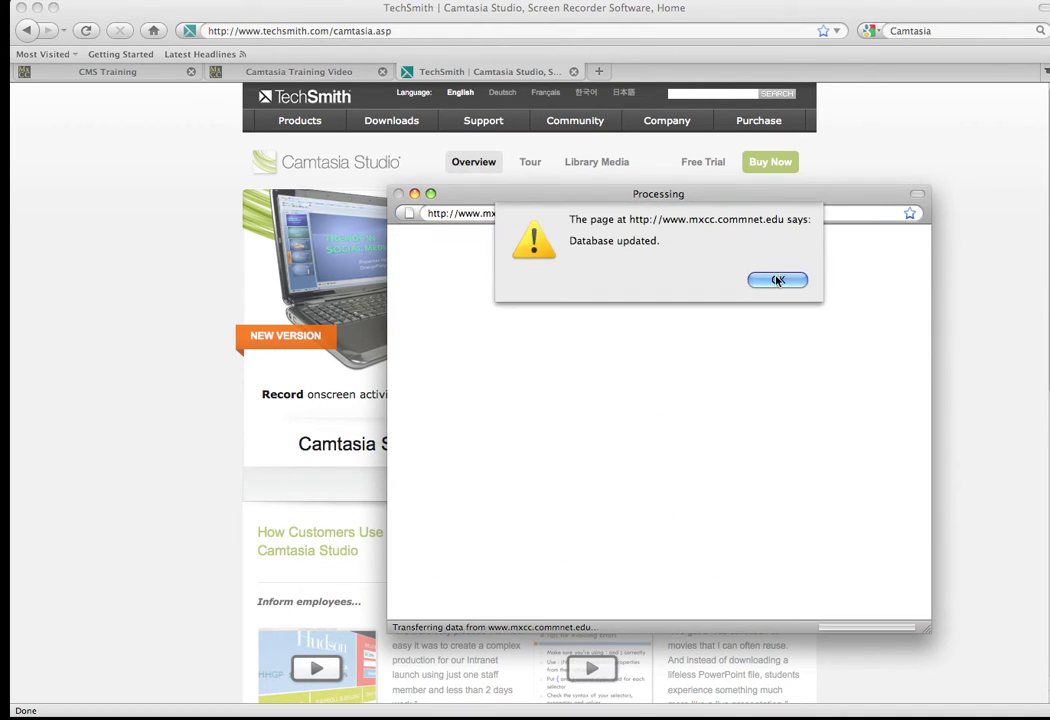
click(777, 276)
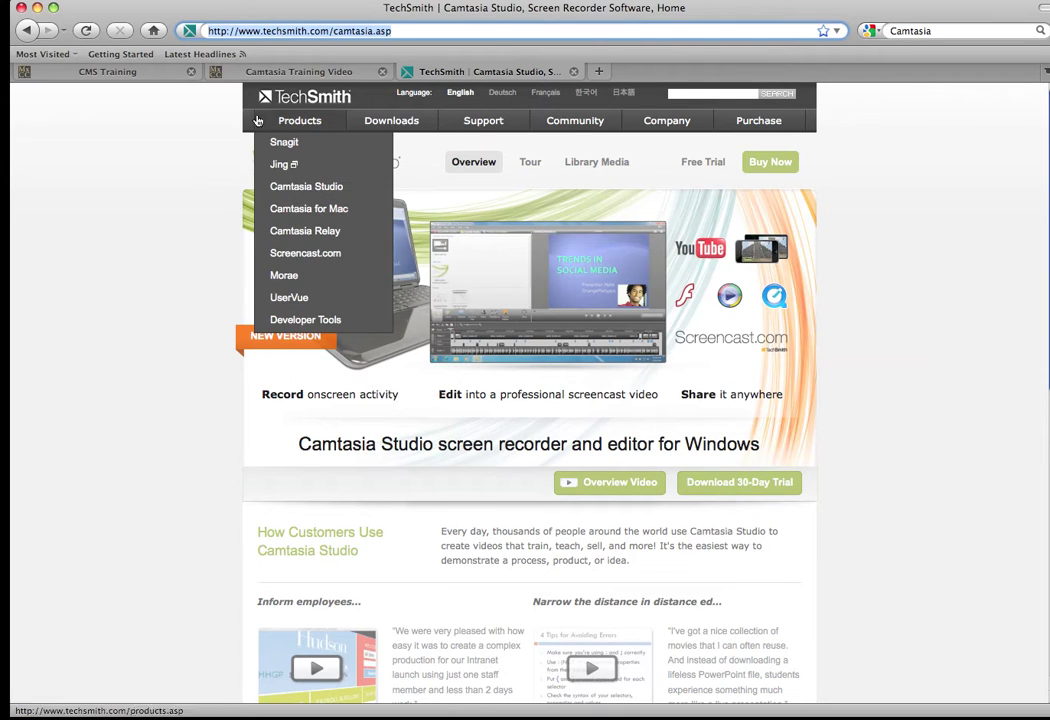
click(107, 72)
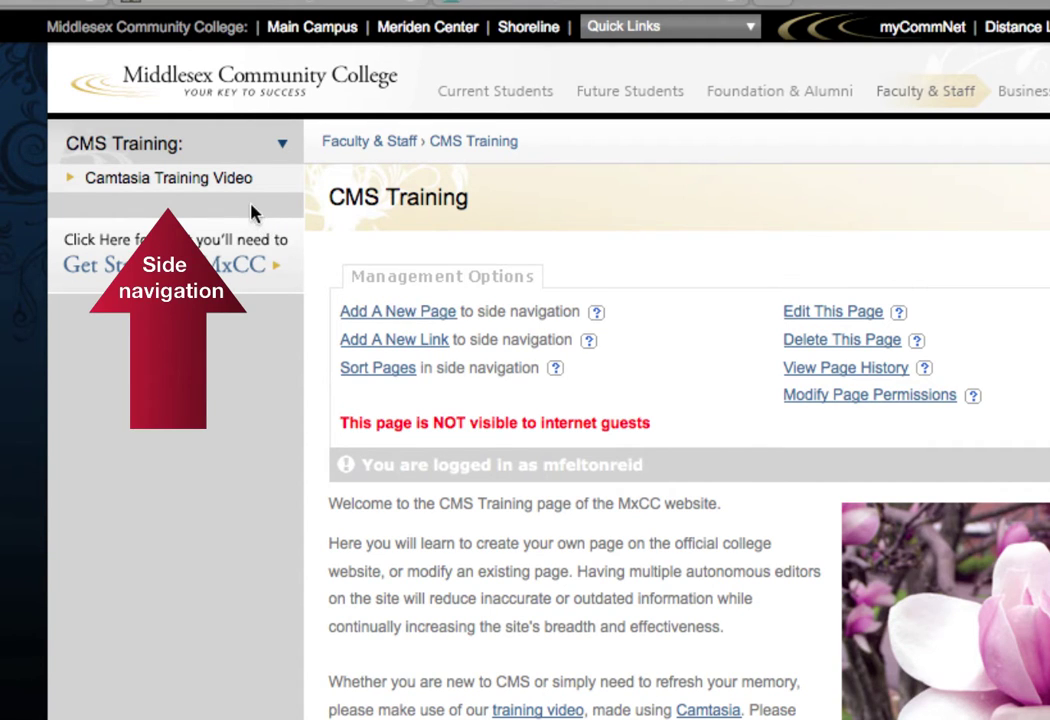
- Add a page titled "Acquiring your username" to the CMS Training side navigation and save it
click(416, 318)
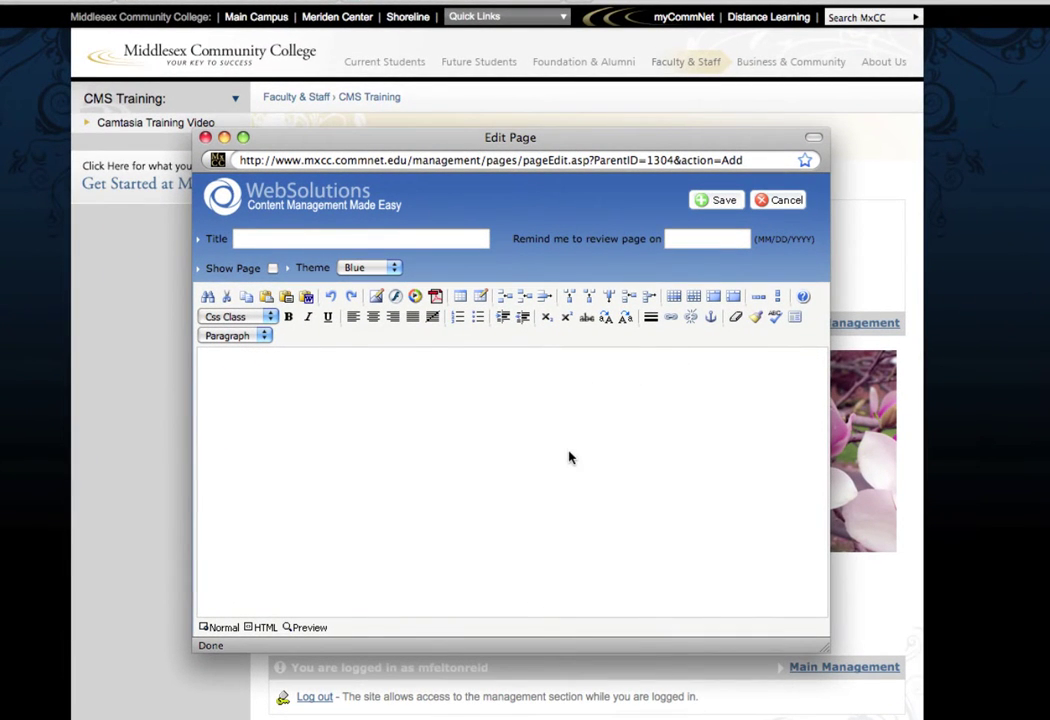
click(436, 240)
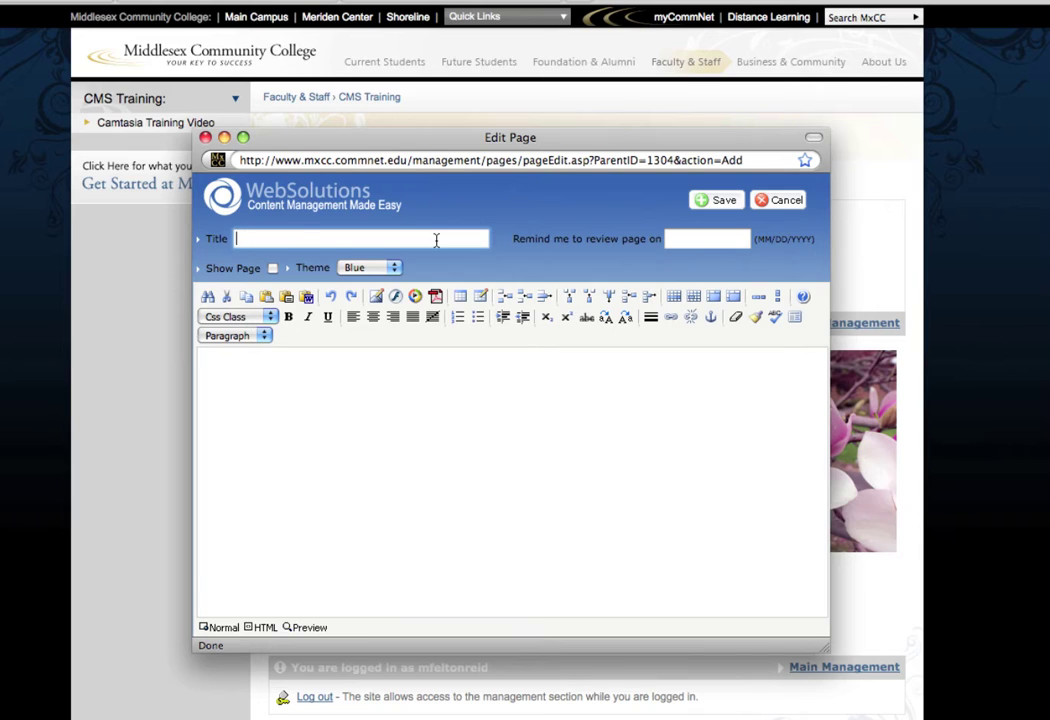
text(Acquiring your us)
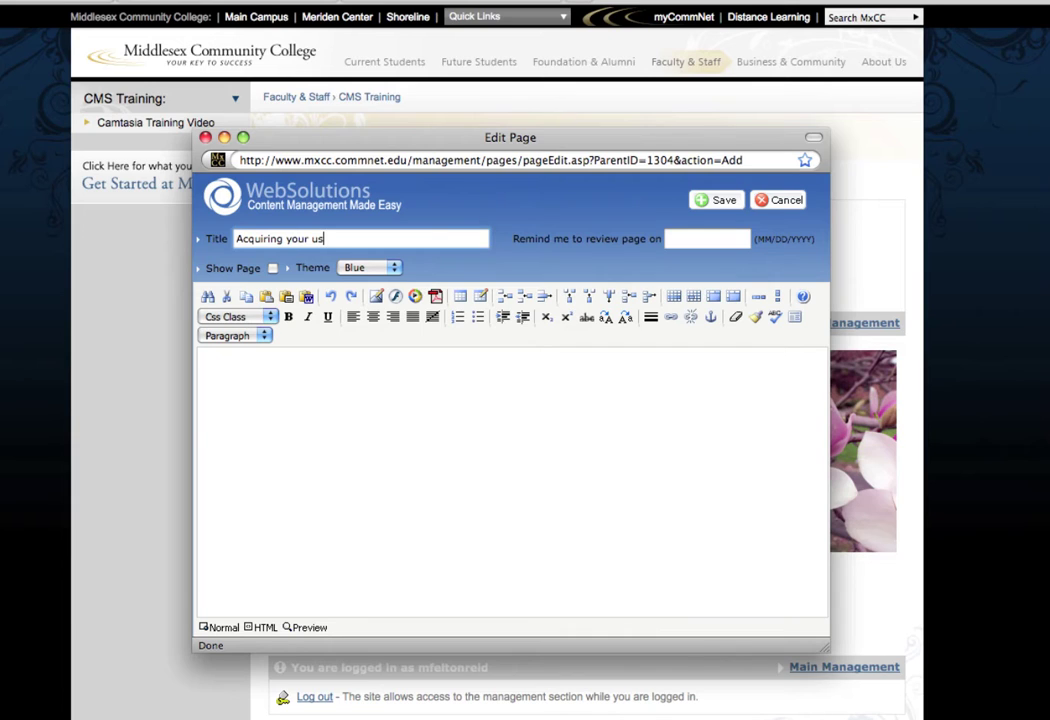
text(ername)
click(714, 202)
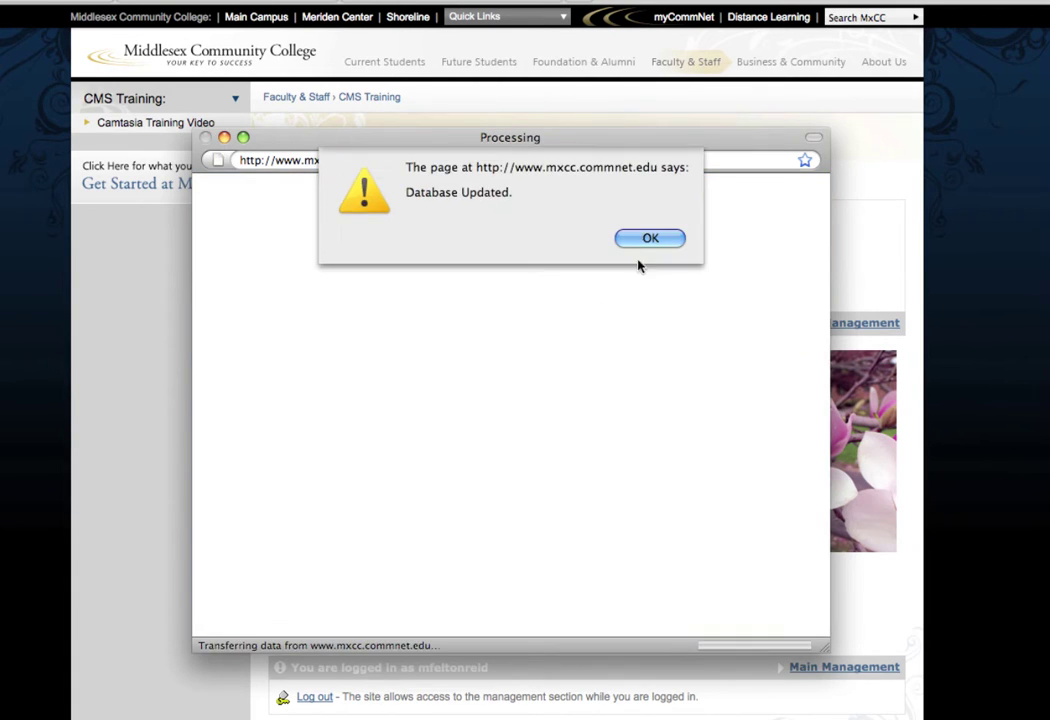
click(650, 207)
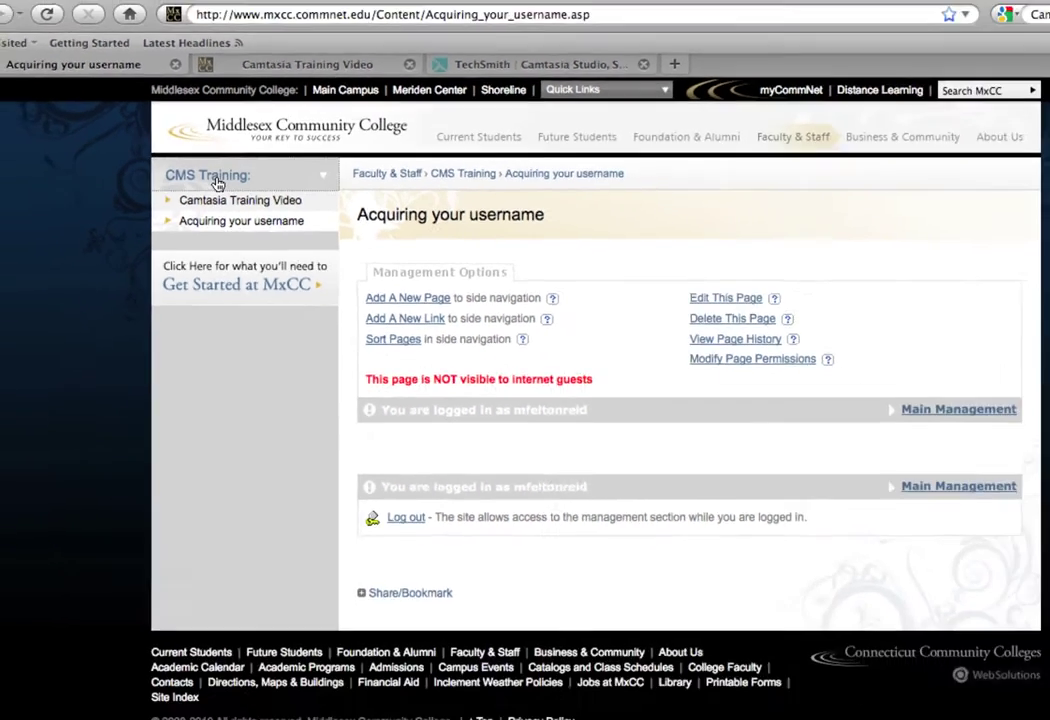
- Return to the CMS Training page and start a new side-navigation link, moving its form out of the way
click(216, 183)
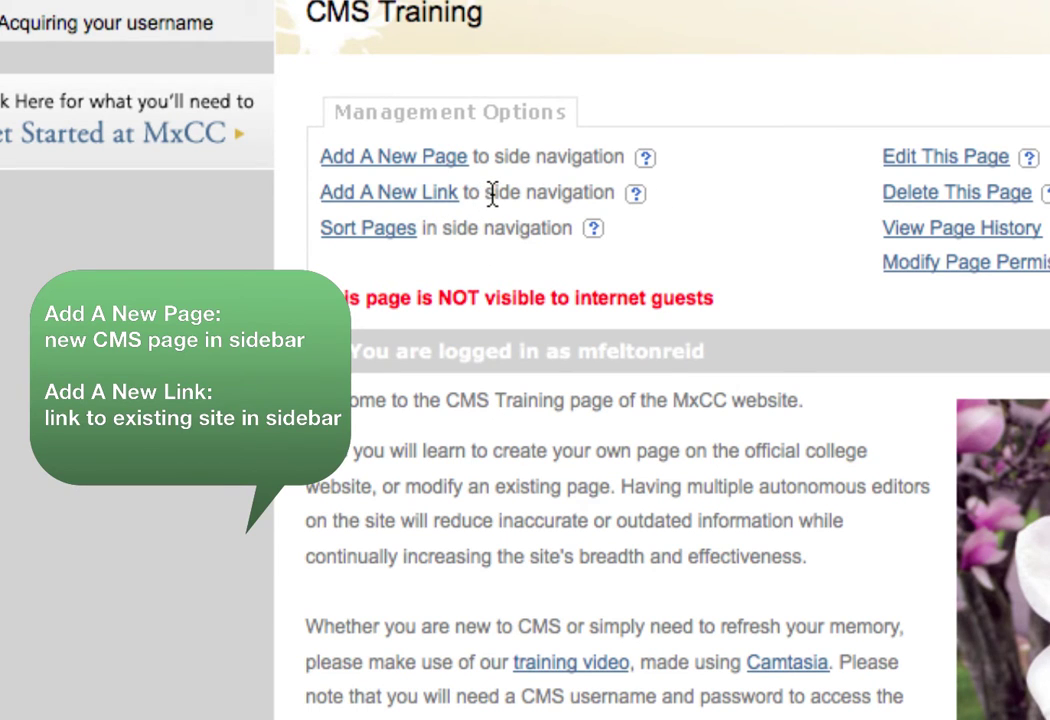
click(428, 198)
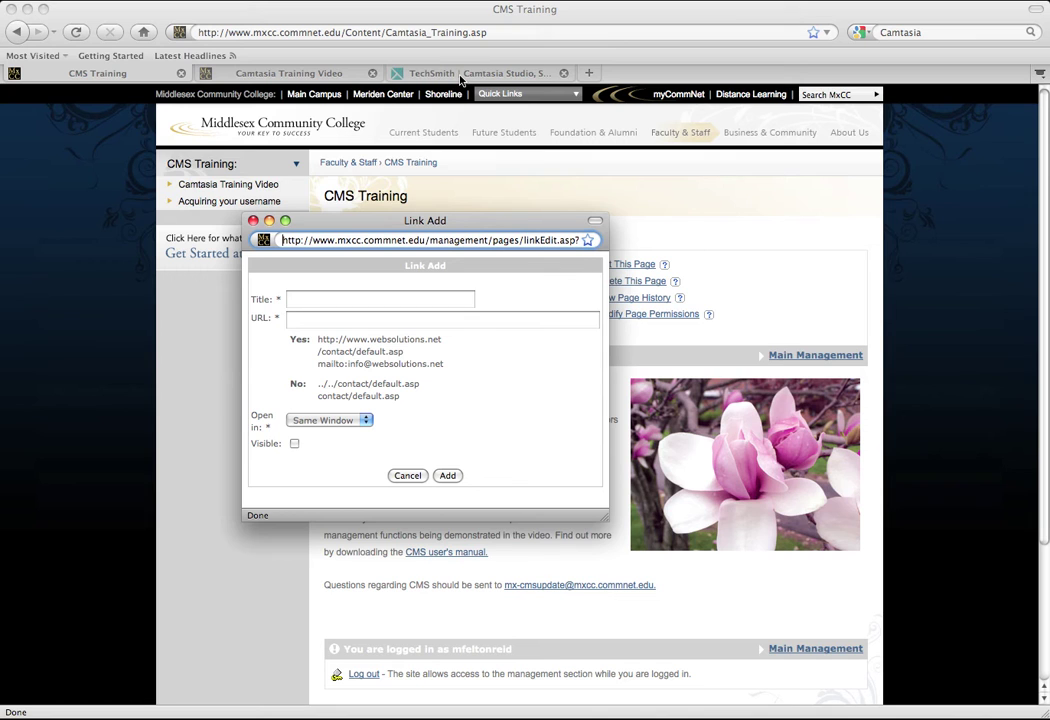
drag(398, 222, 103, 222)
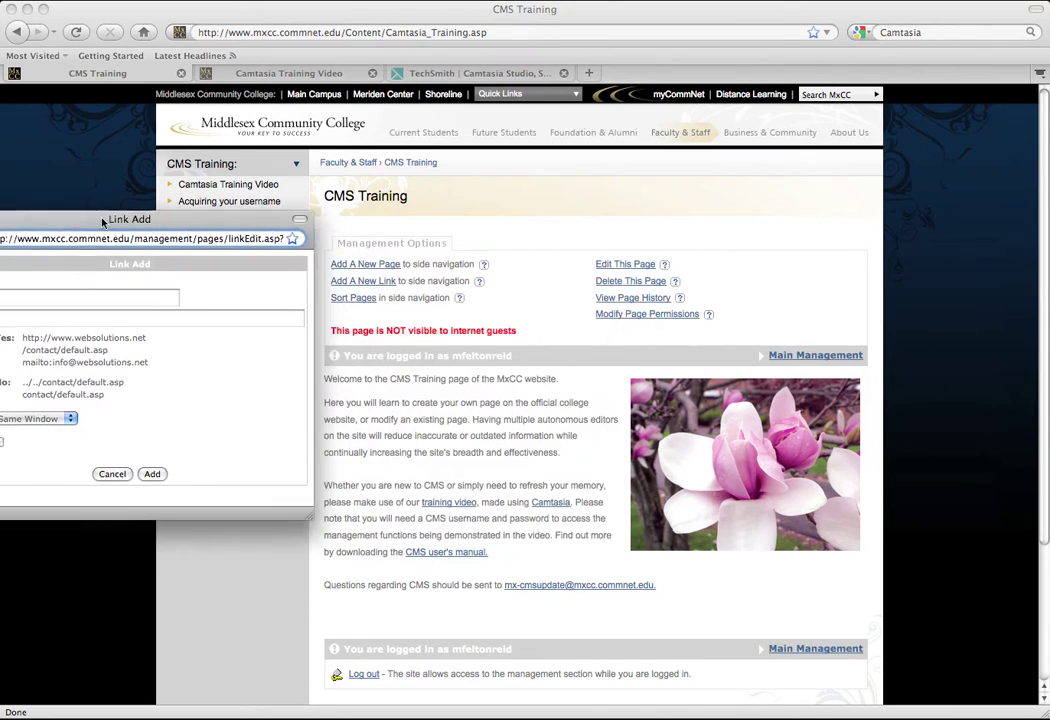
click(112, 195)
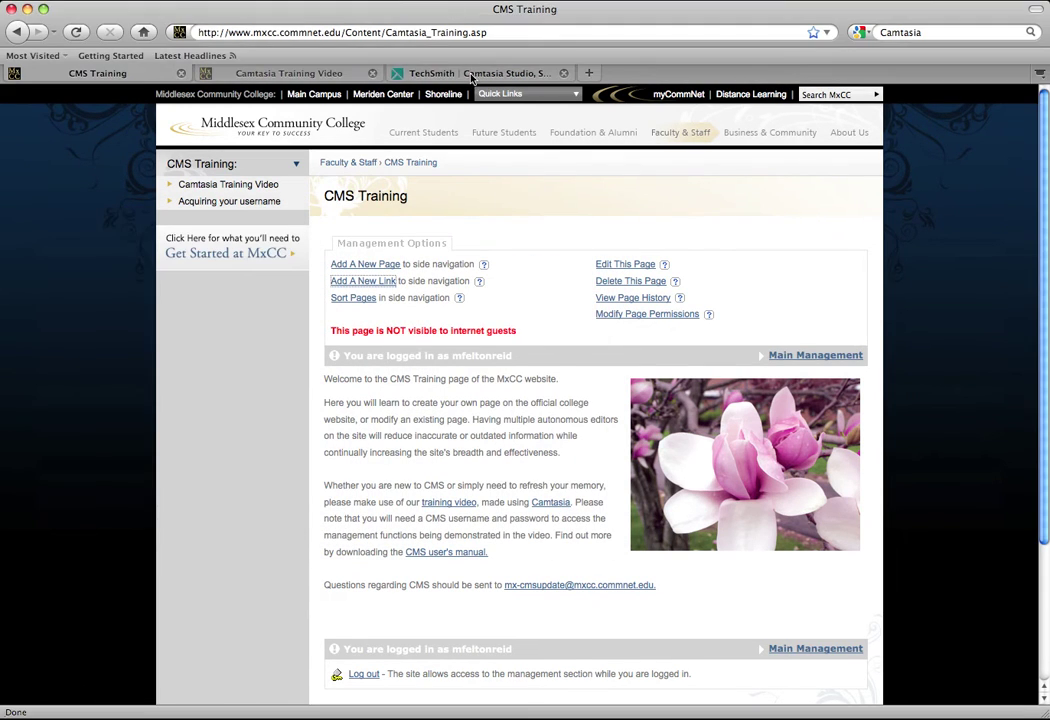
- Copy the web address of TechSmith's Camtasia page and paste it as the new link's URL
click(473, 74)
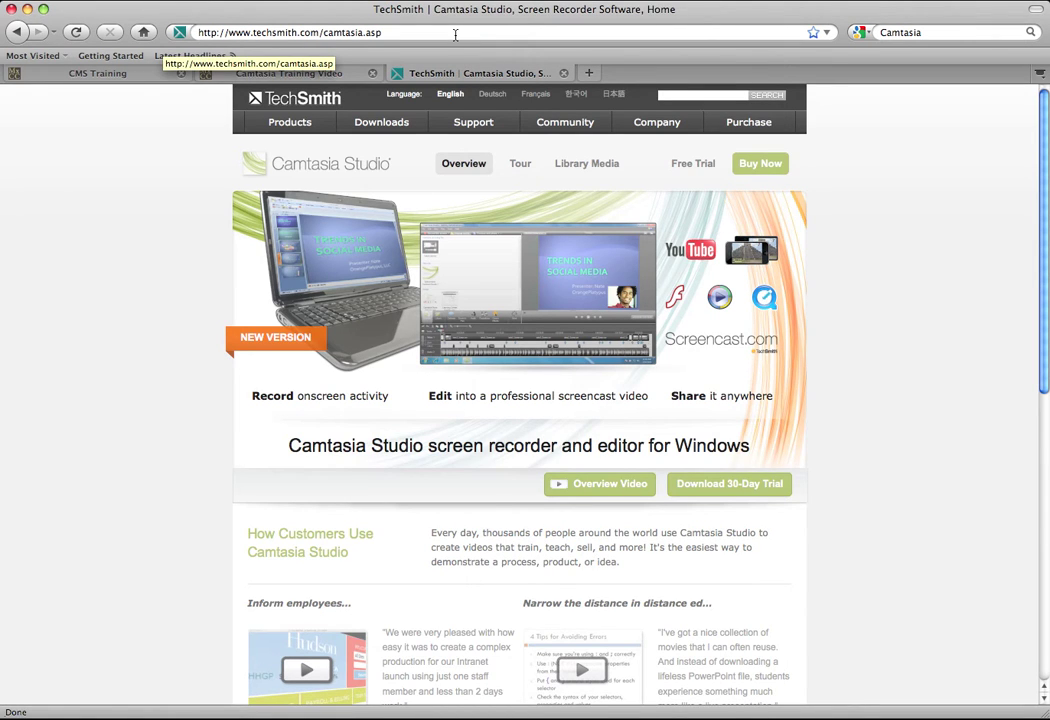
click(455, 35)
right_click(305, 38)
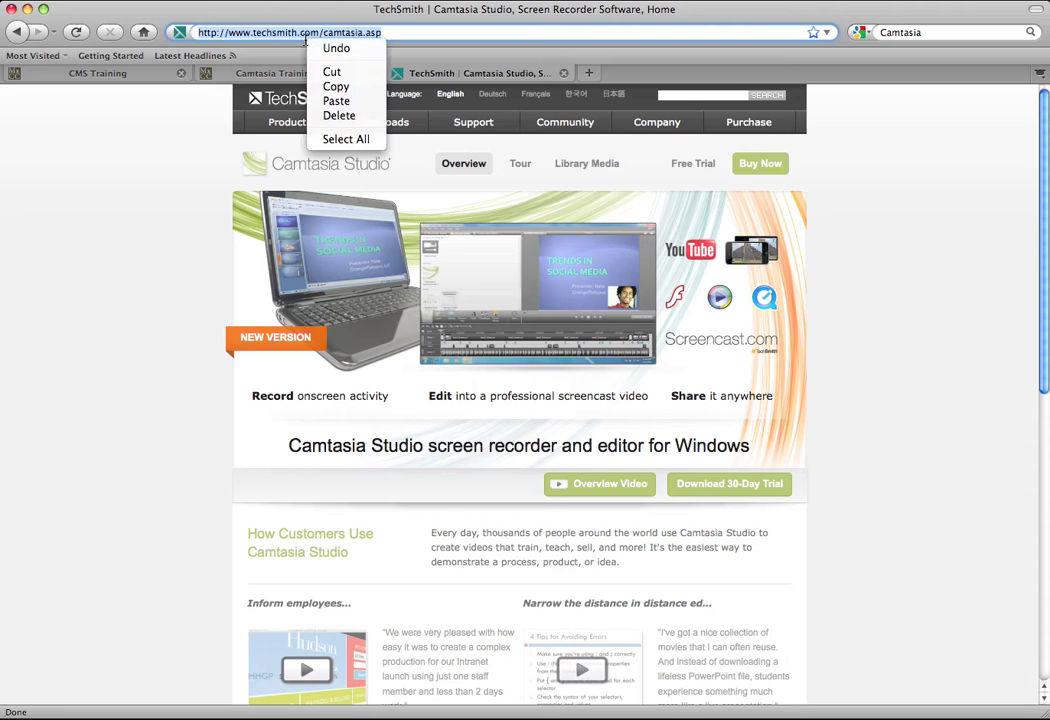
click(336, 86)
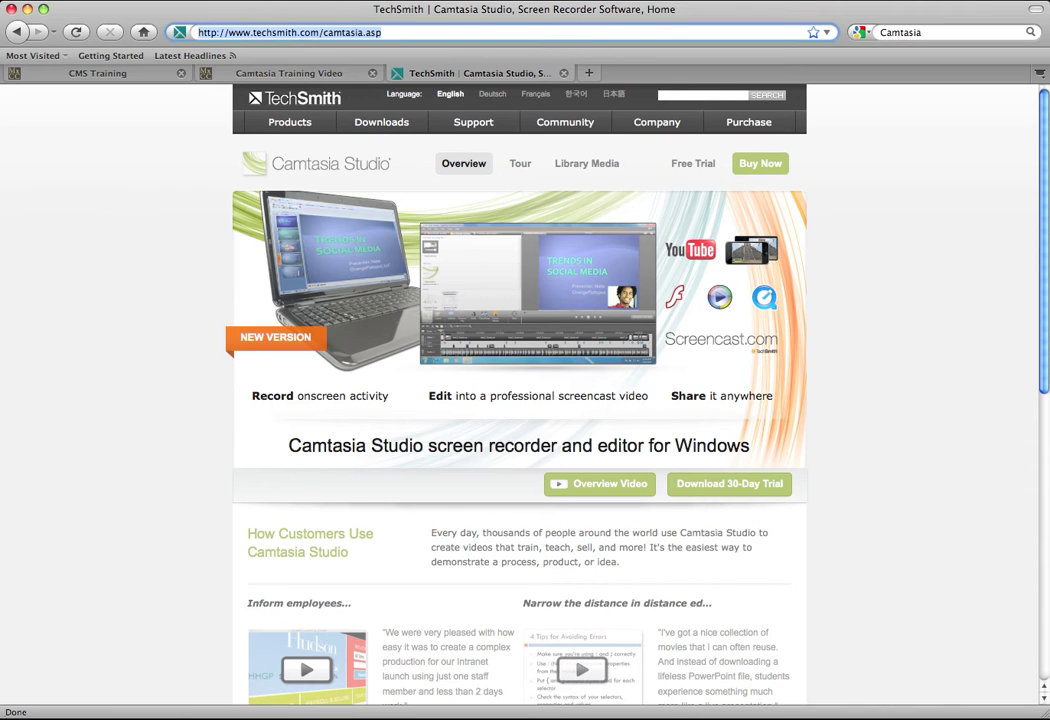
click(2, 240)
drag(79, 222, 460, 215)
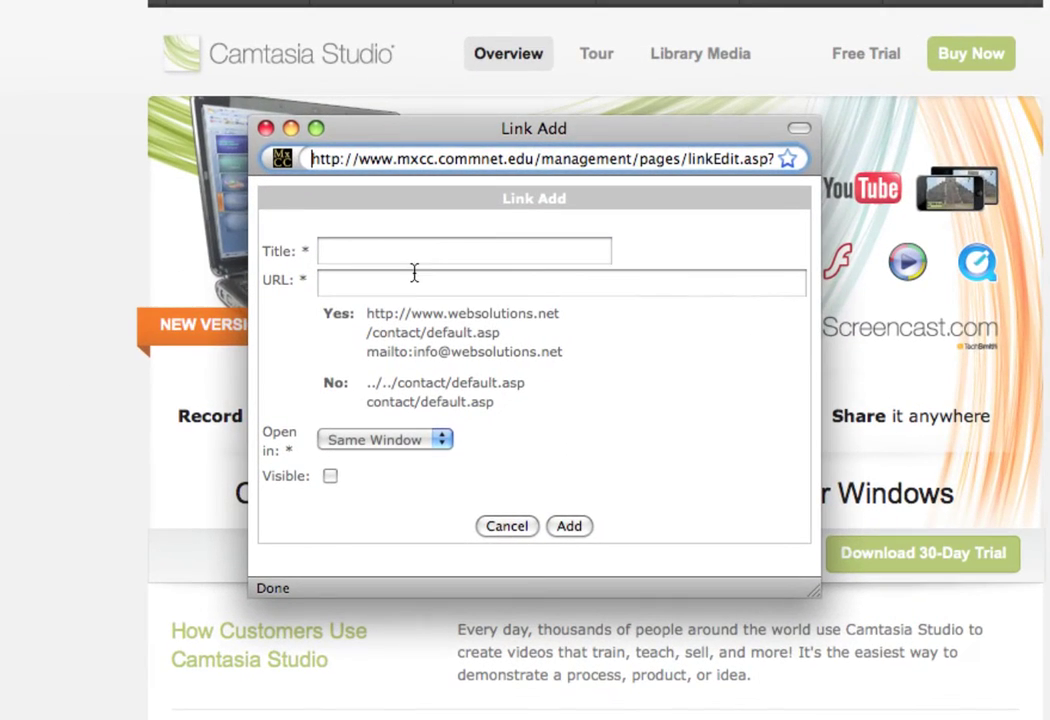
right_click(408, 283)
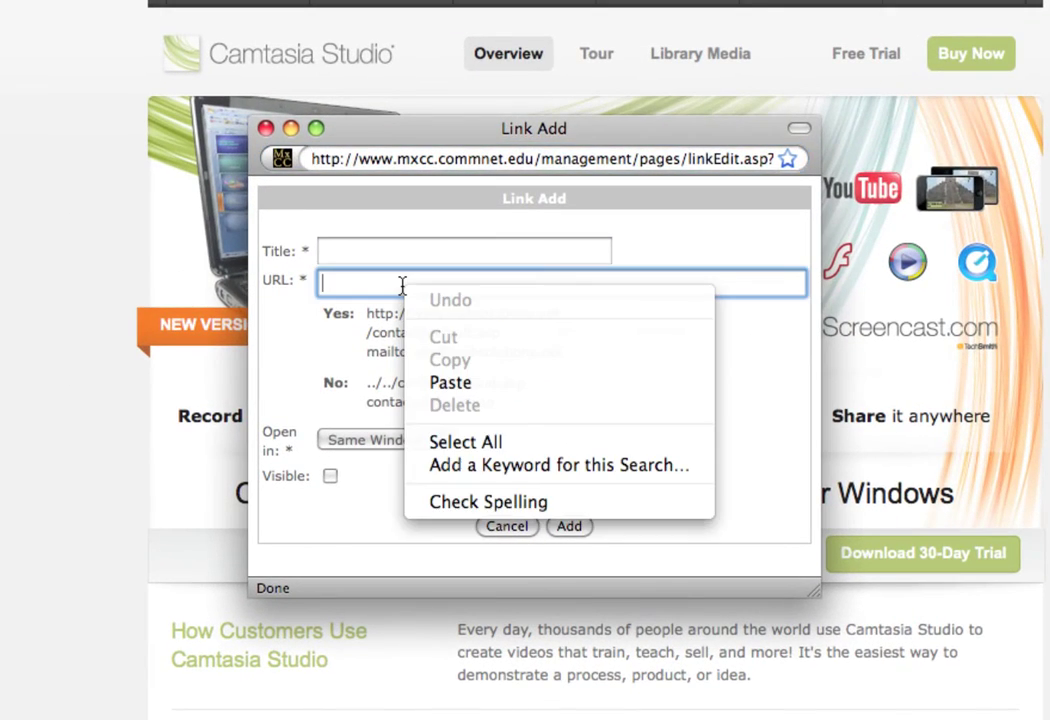
click(500, 386)
- Title the new link "Camtasia website"
click(473, 250)
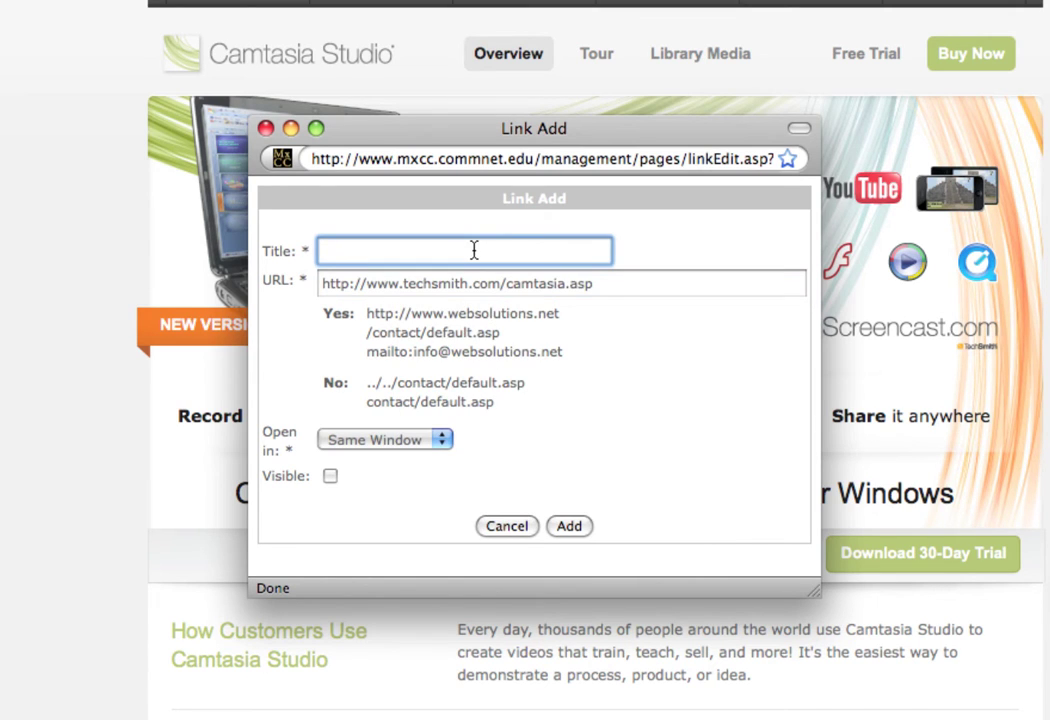
text(Camt)
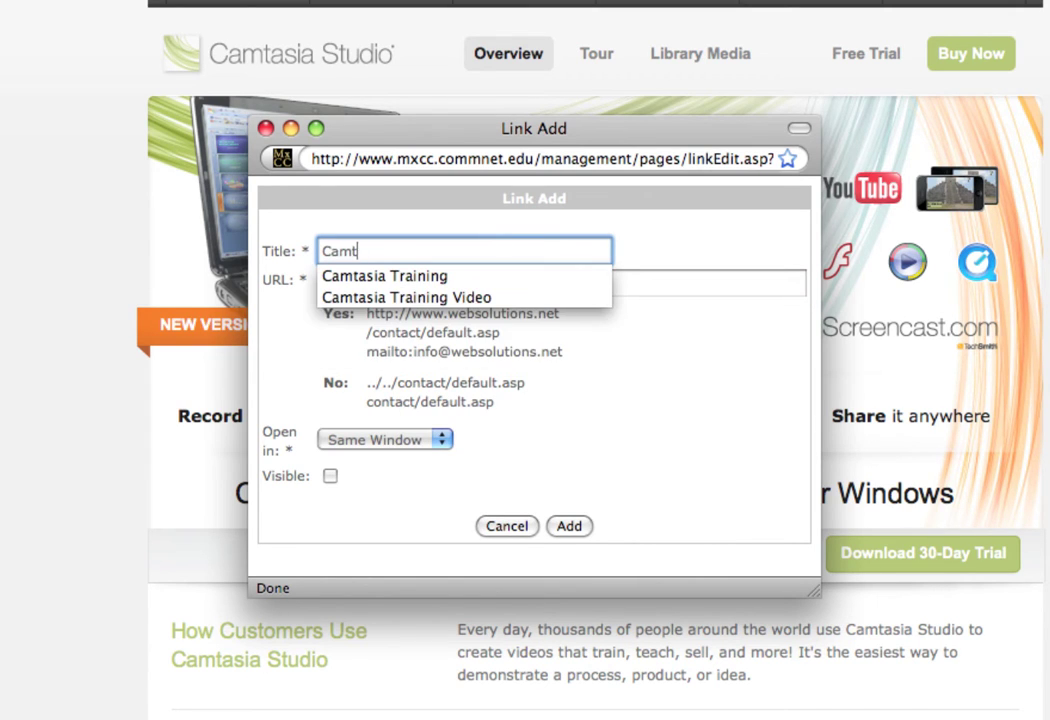
text(asia websi)
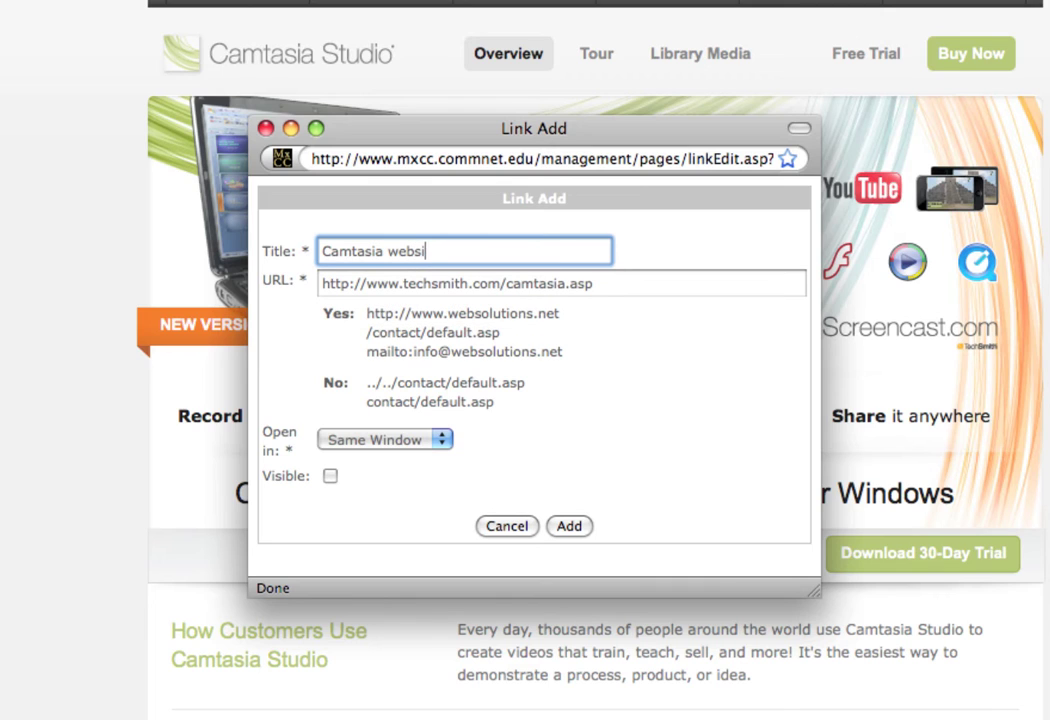
text(te)
- Set the link to open in a New Window, make it visible, and add it to the side navigation
click(405, 447)
click(408, 482)
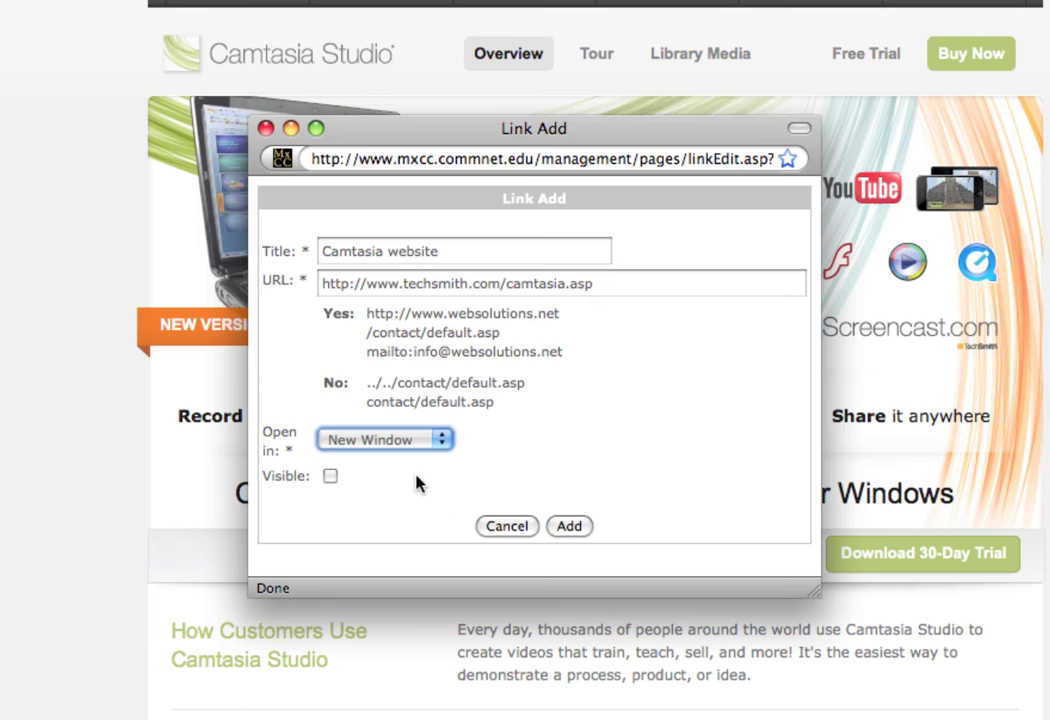
click(428, 479)
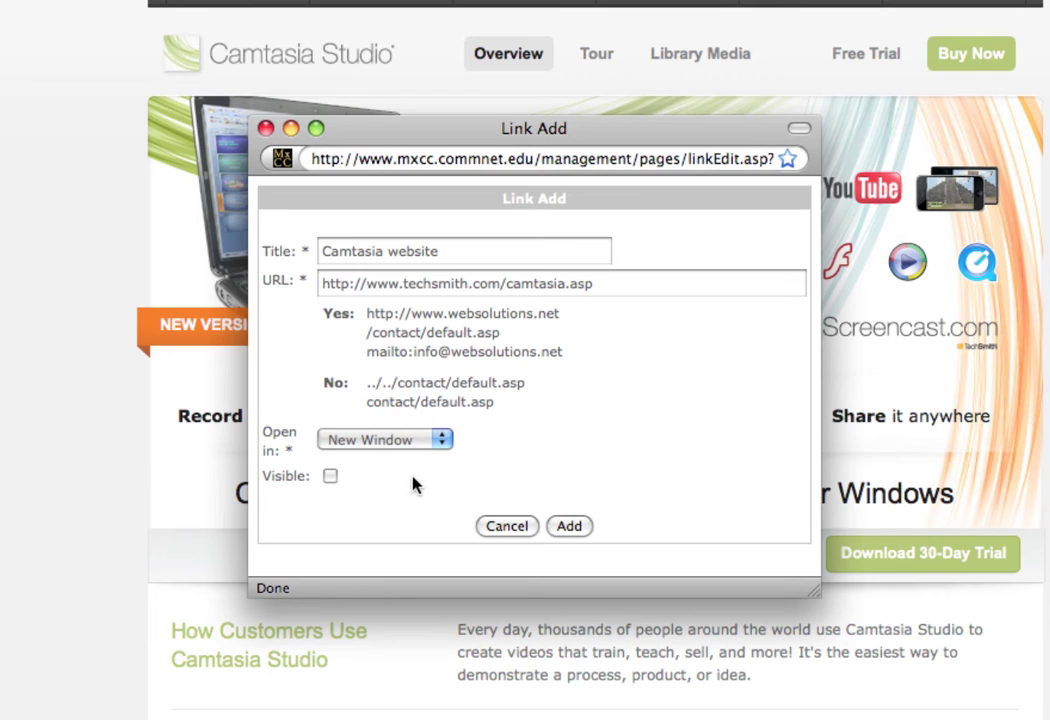
click(332, 478)
click(570, 527)
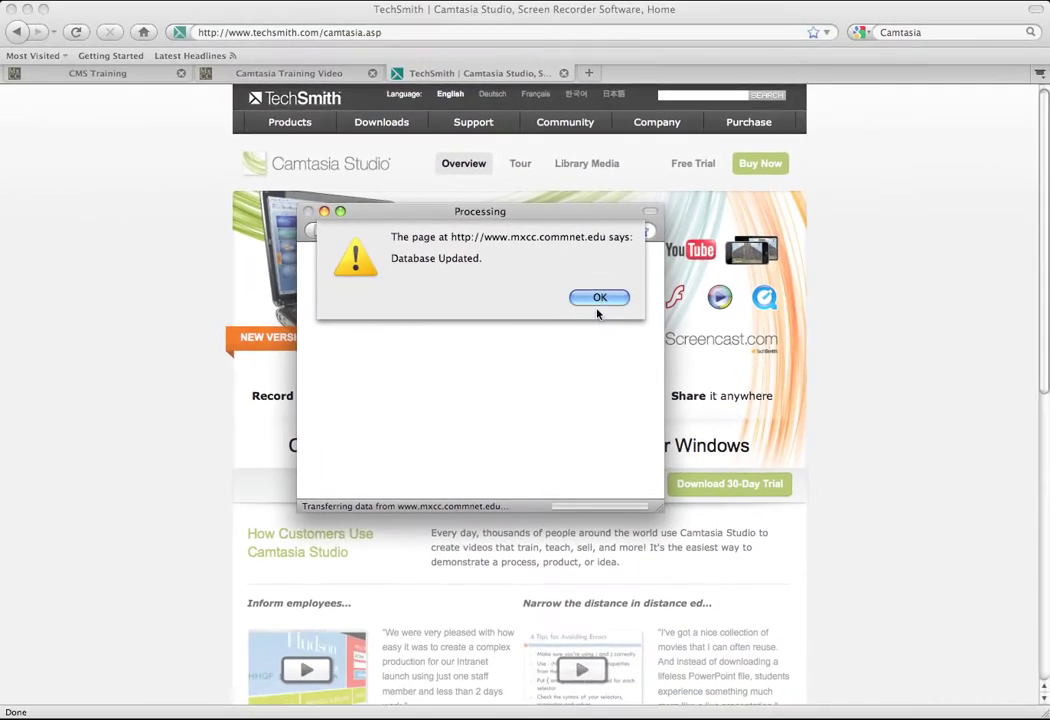
click(598, 298)
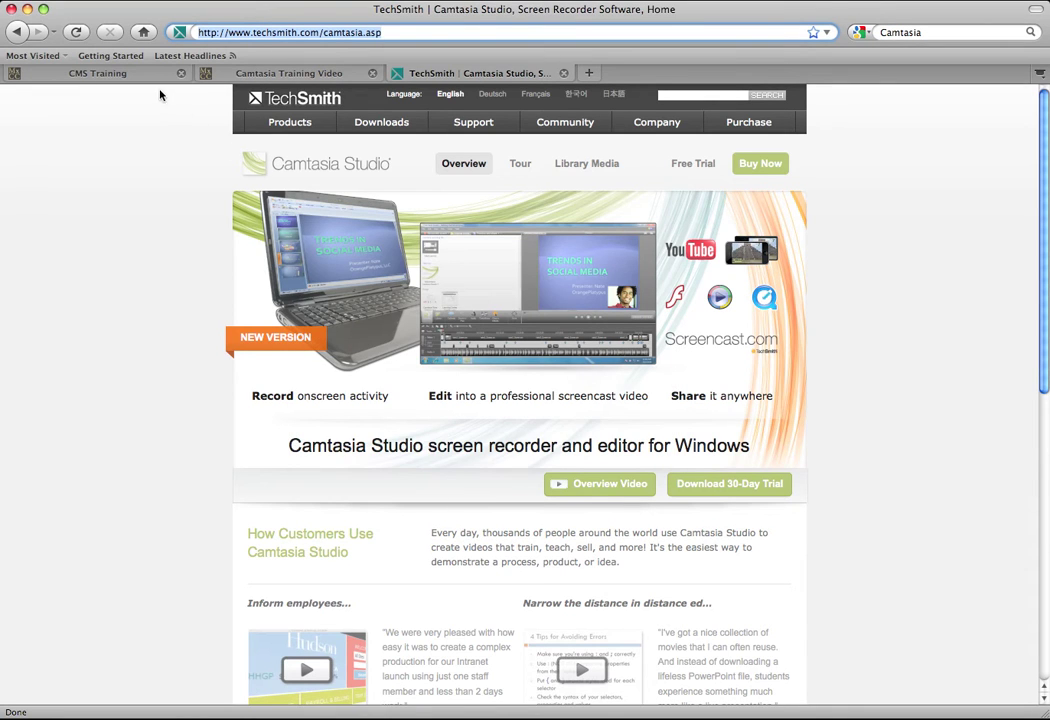
- Test the Camtasia website link from the CMS Training side navigation and close the page it opens
click(130, 70)
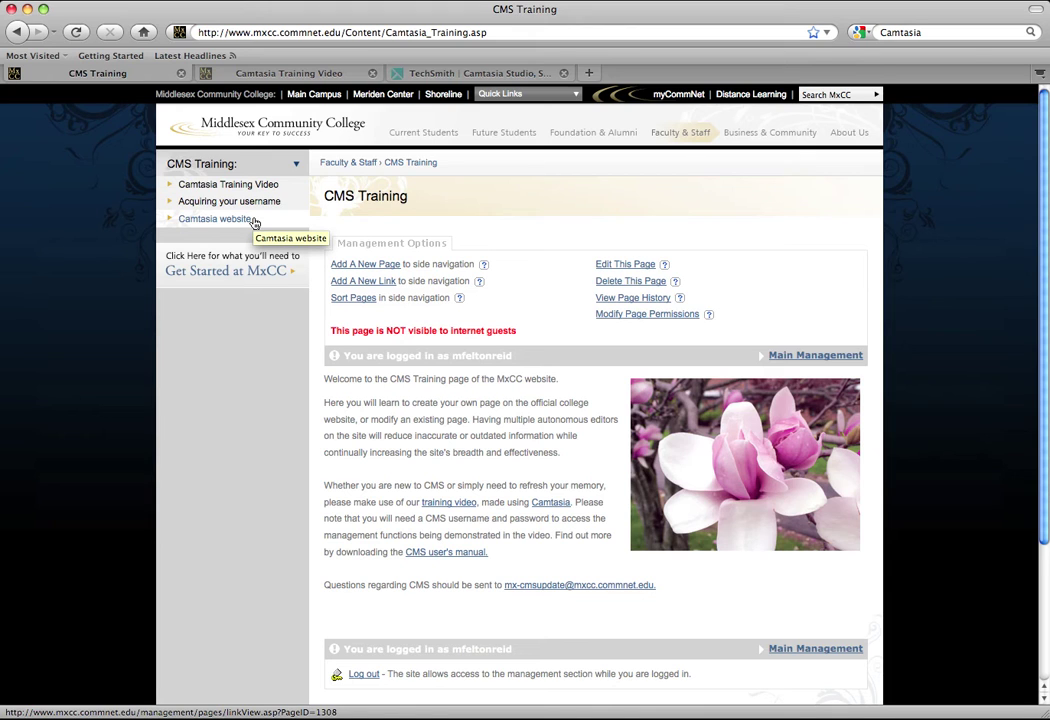
click(254, 222)
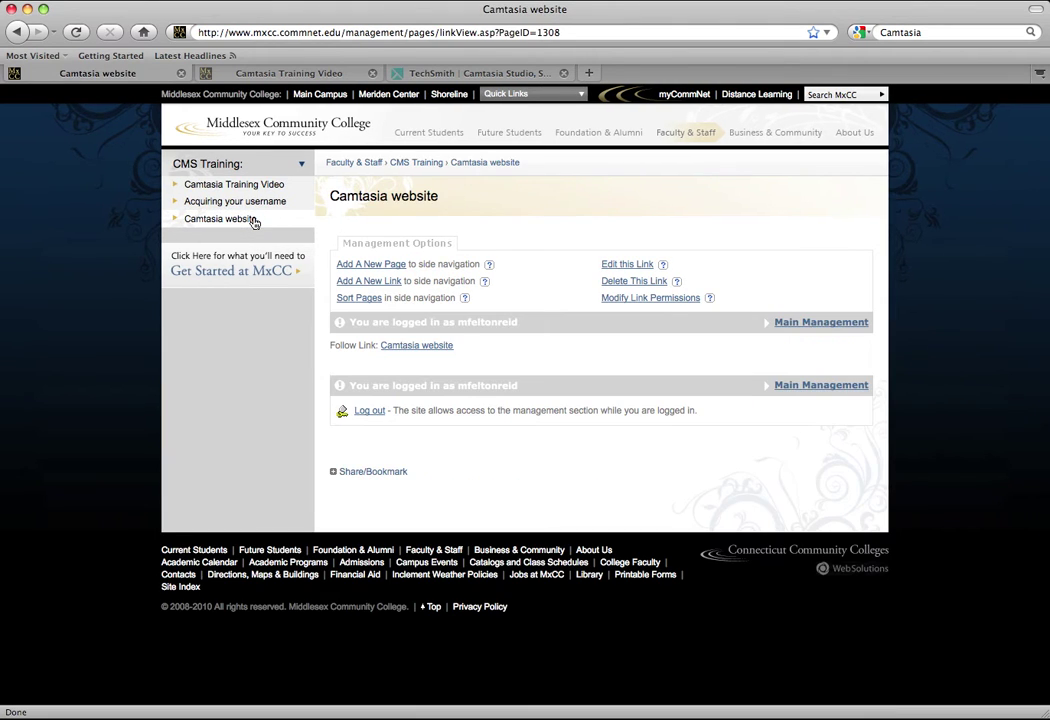
click(429, 346)
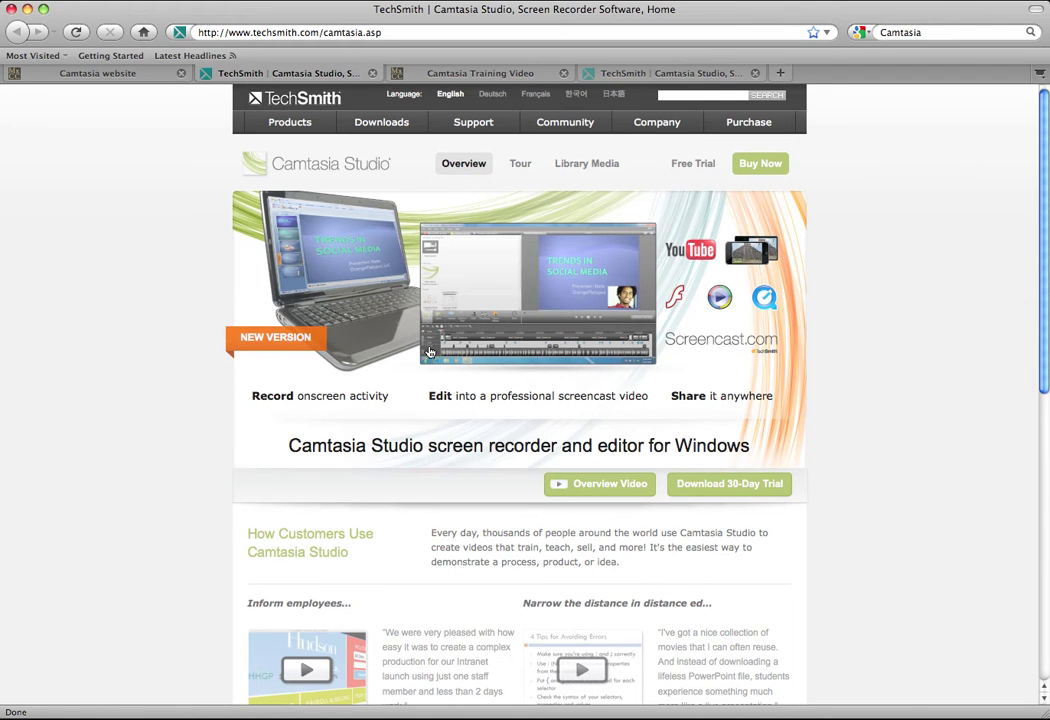
click(372, 74)
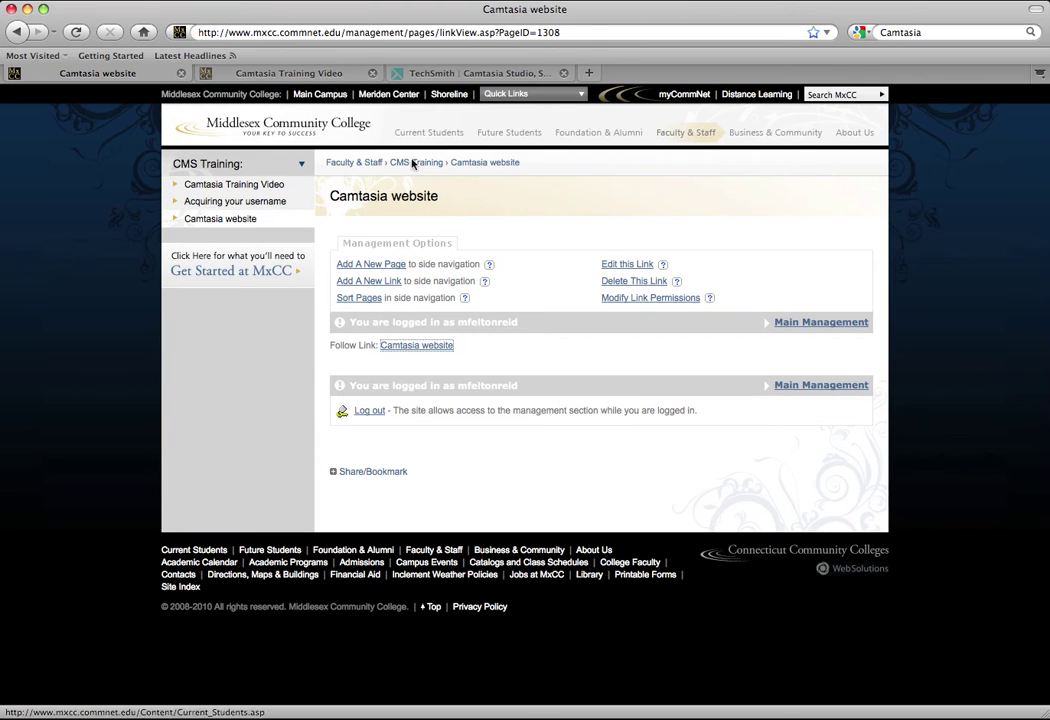
- Start another new page under CMS Training and open its image insertion dialog
click(229, 168)
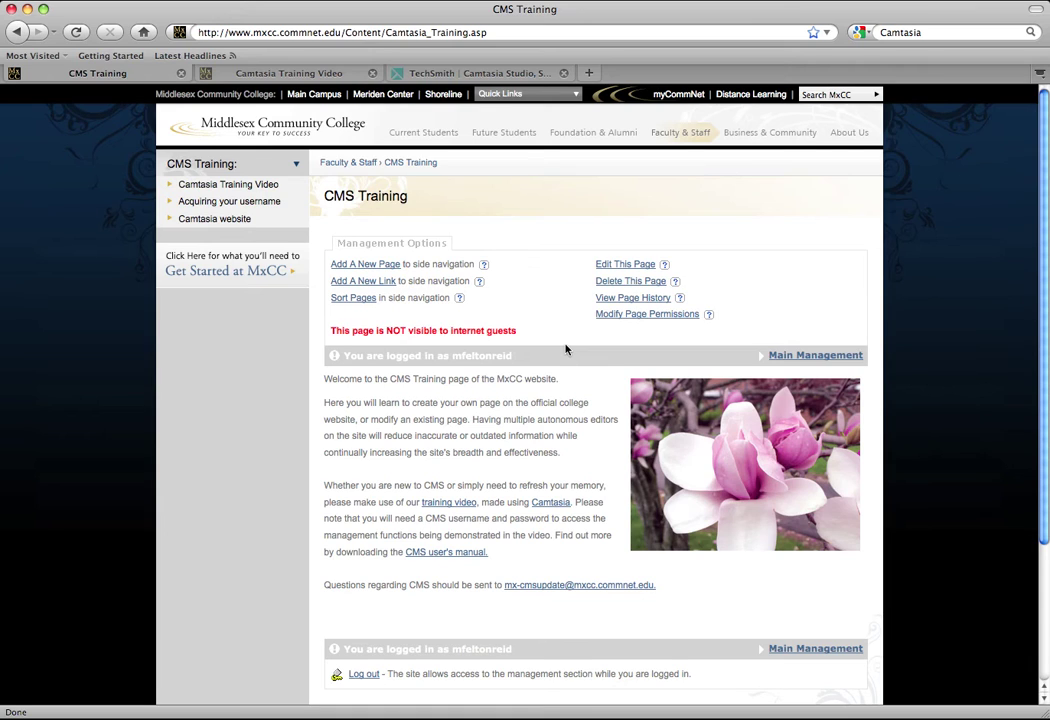
click(367, 266)
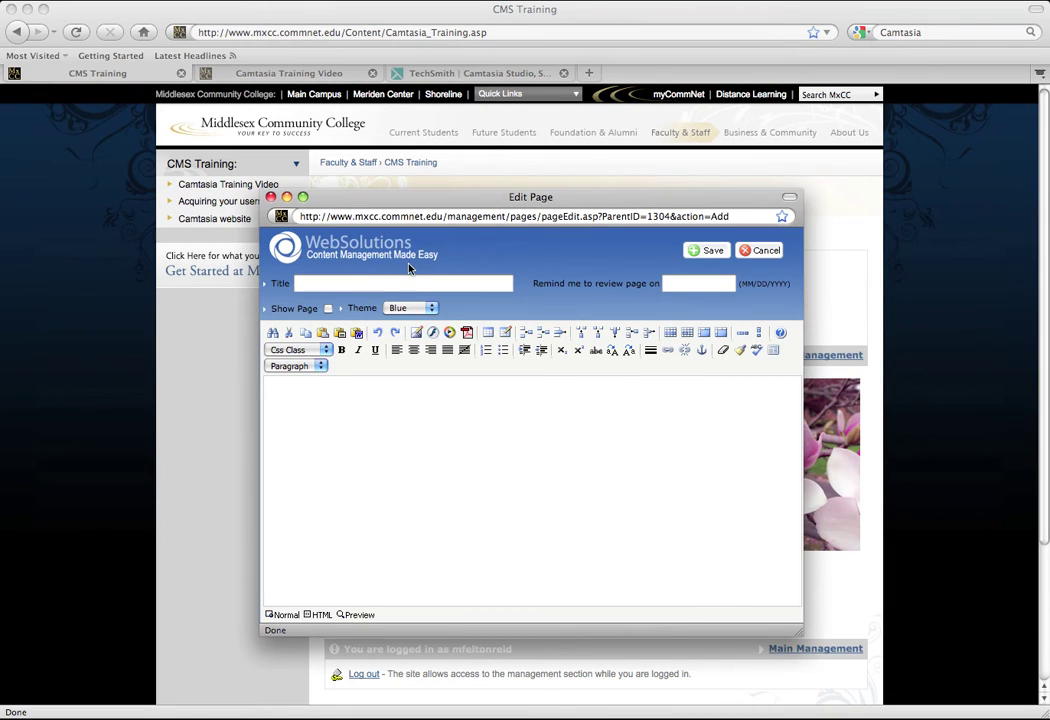
click(416, 334)
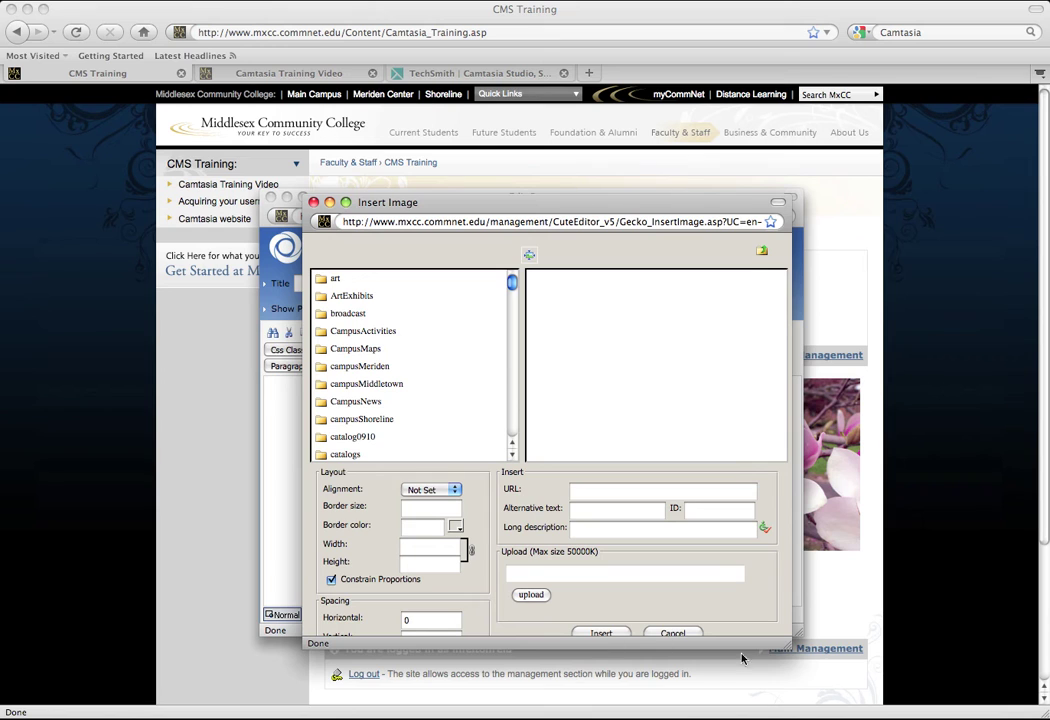
- Enlarge the Insert Image window and select recycling.jpg from the site's image files
drag(794, 640, 830, 692)
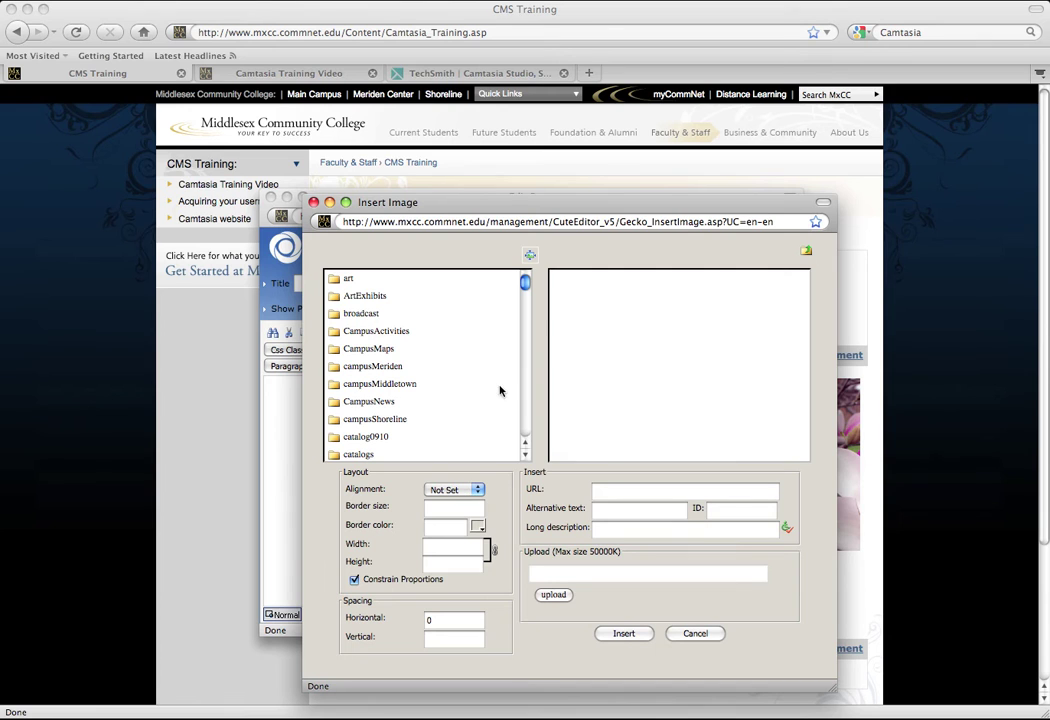
drag(524, 283, 521, 441)
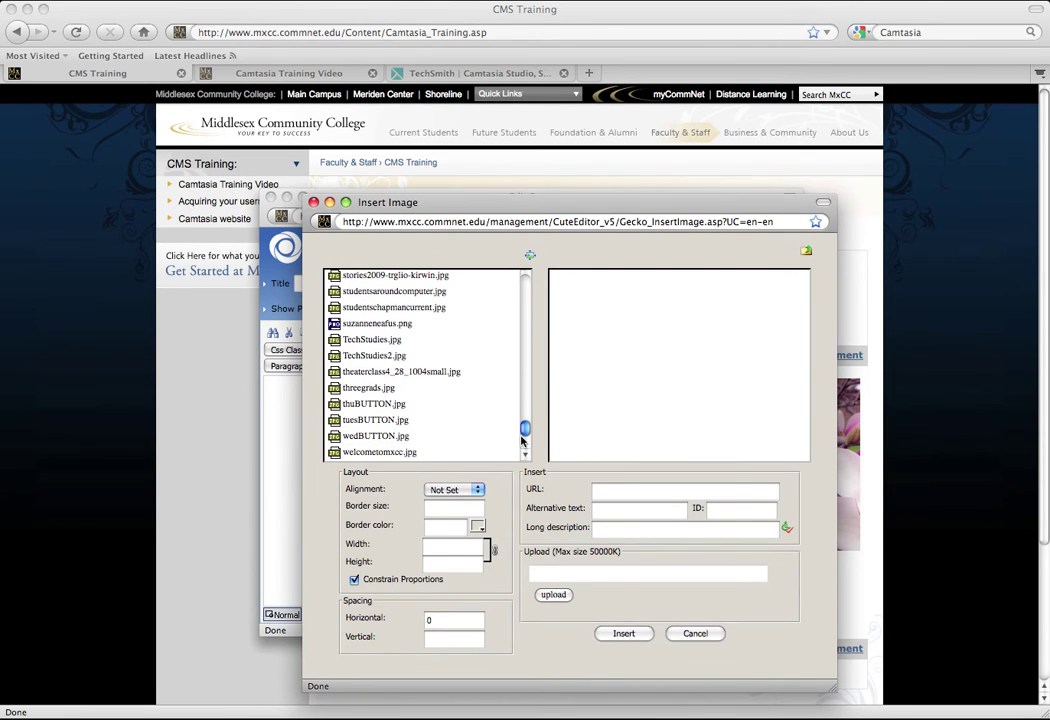
scroll(390, 378, up, 8)
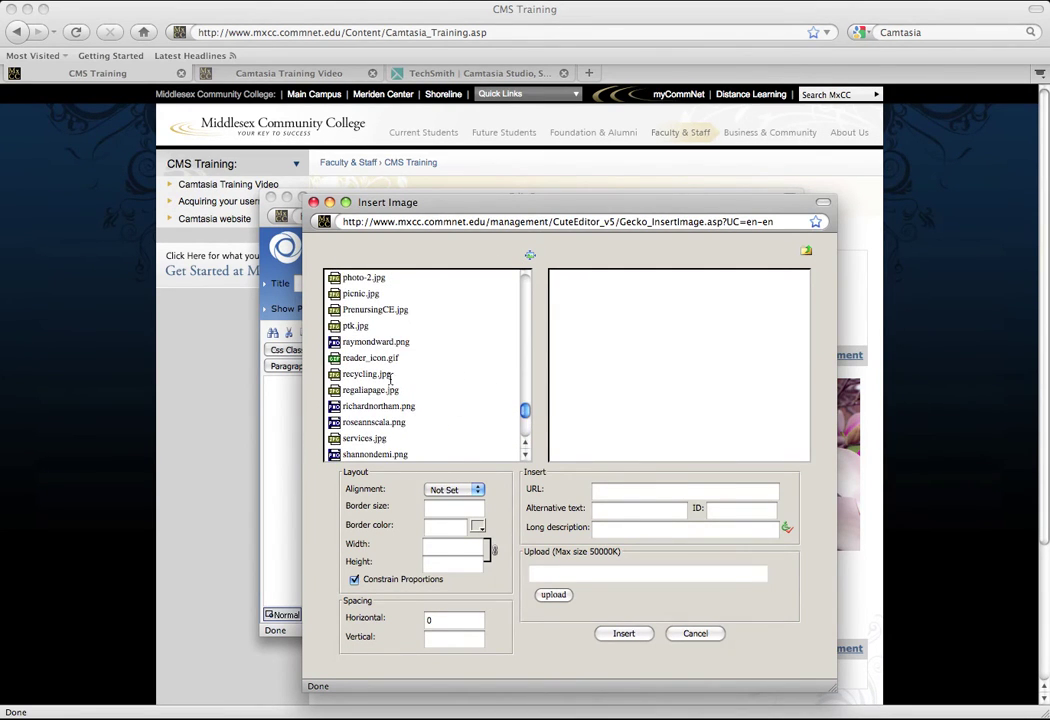
click(368, 374)
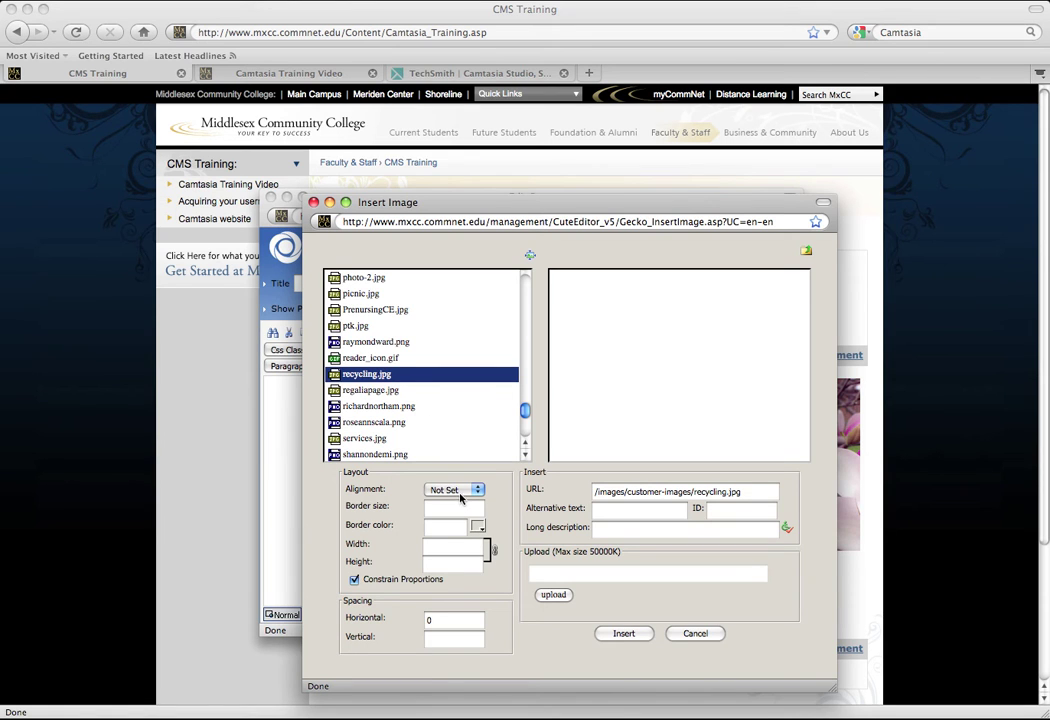
- Insert recycling.jpg into the new page and scale it down to fit the editor's width
click(622, 633)
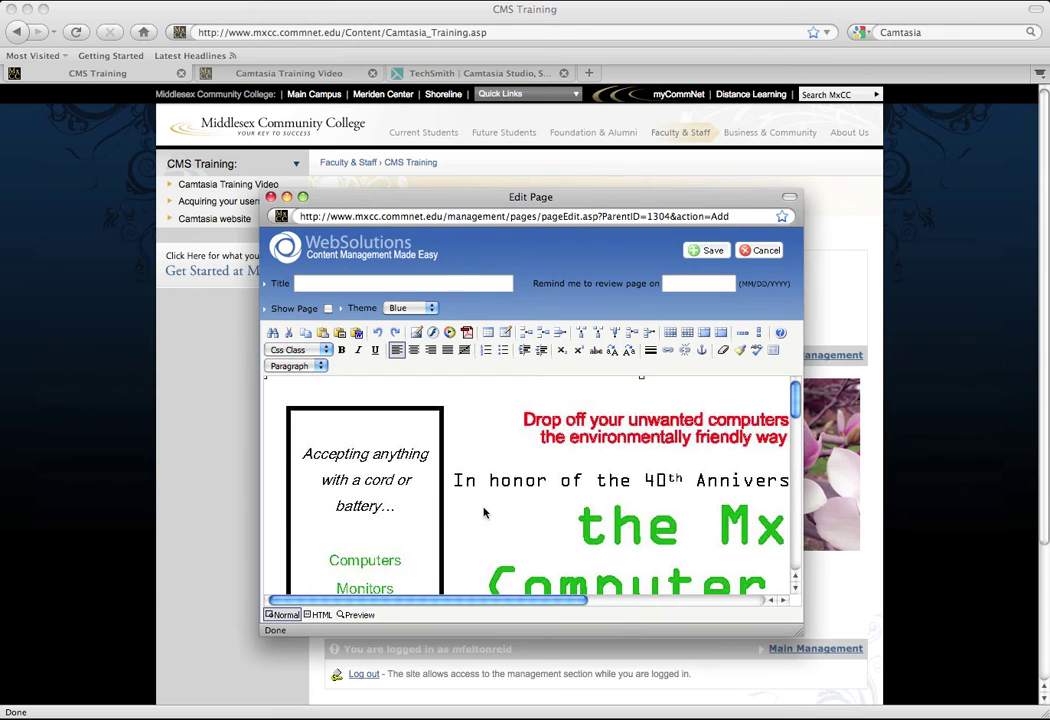
click(271, 381)
drag(265, 377, 596, 573)
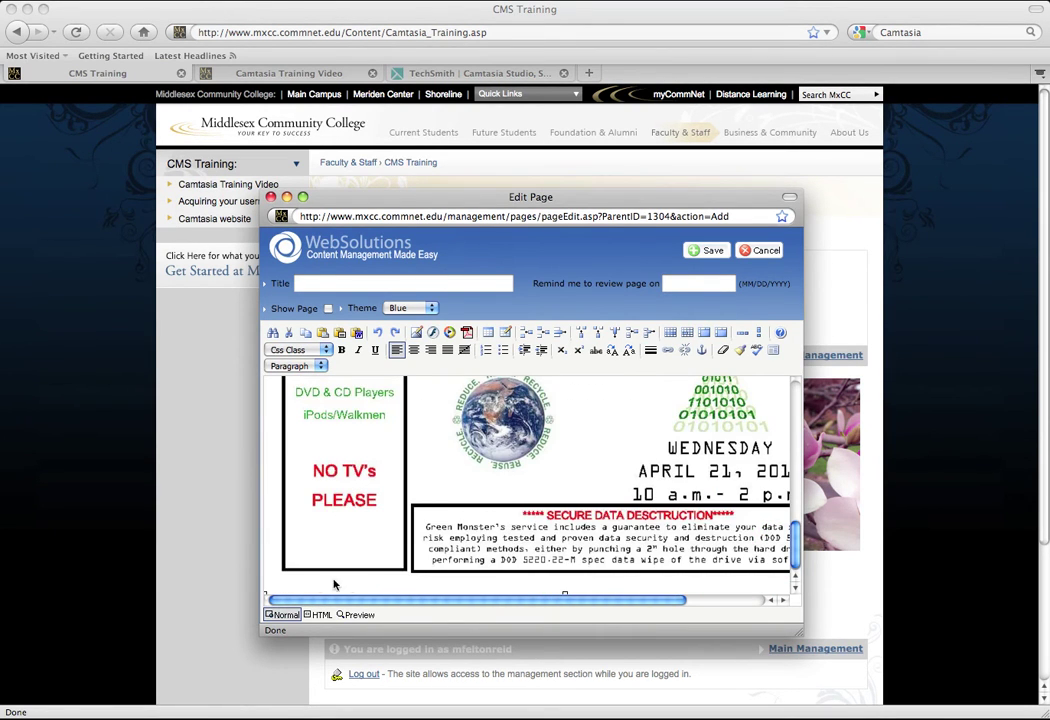
drag(267, 593, 387, 450)
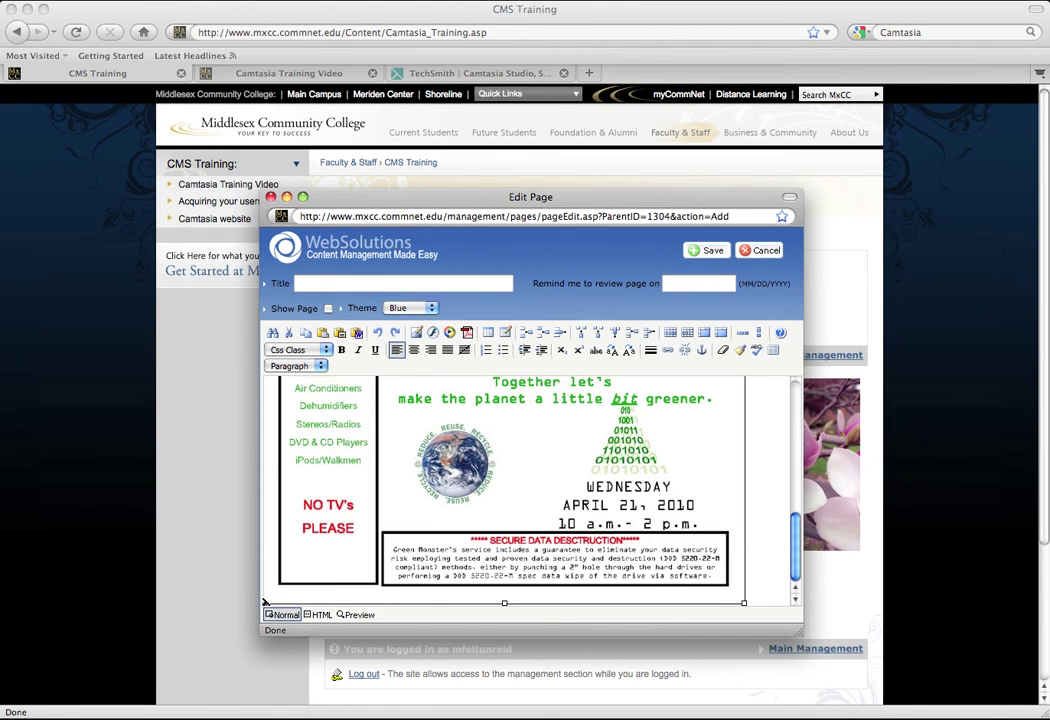
scroll(572, 568, up, 10)
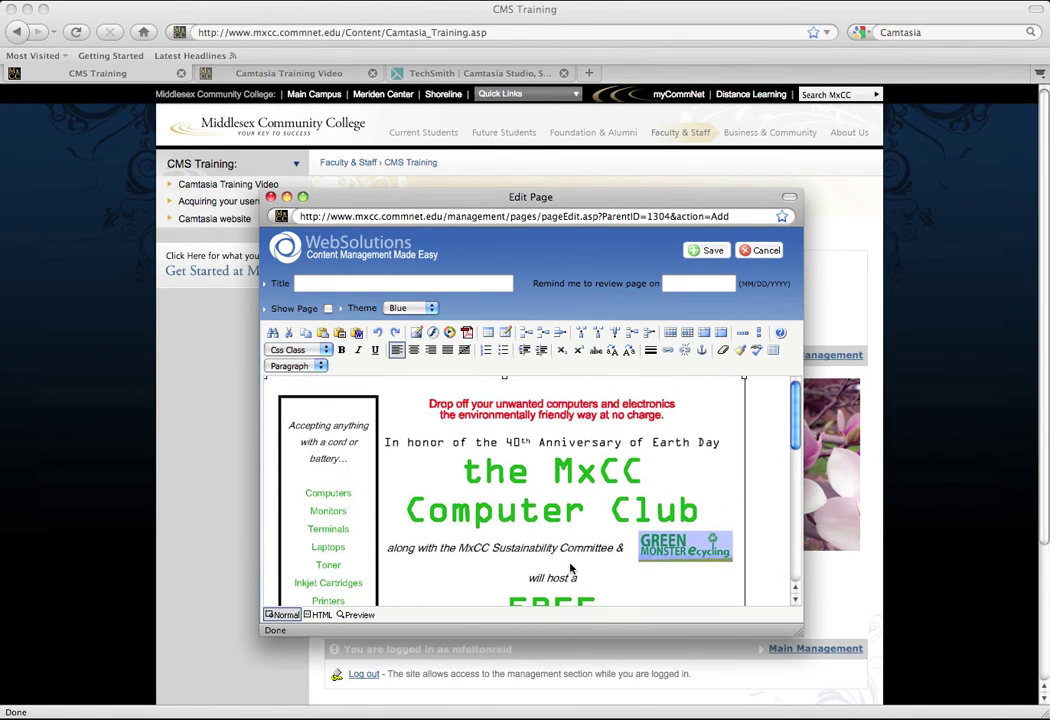
drag(800, 636, 856, 695)
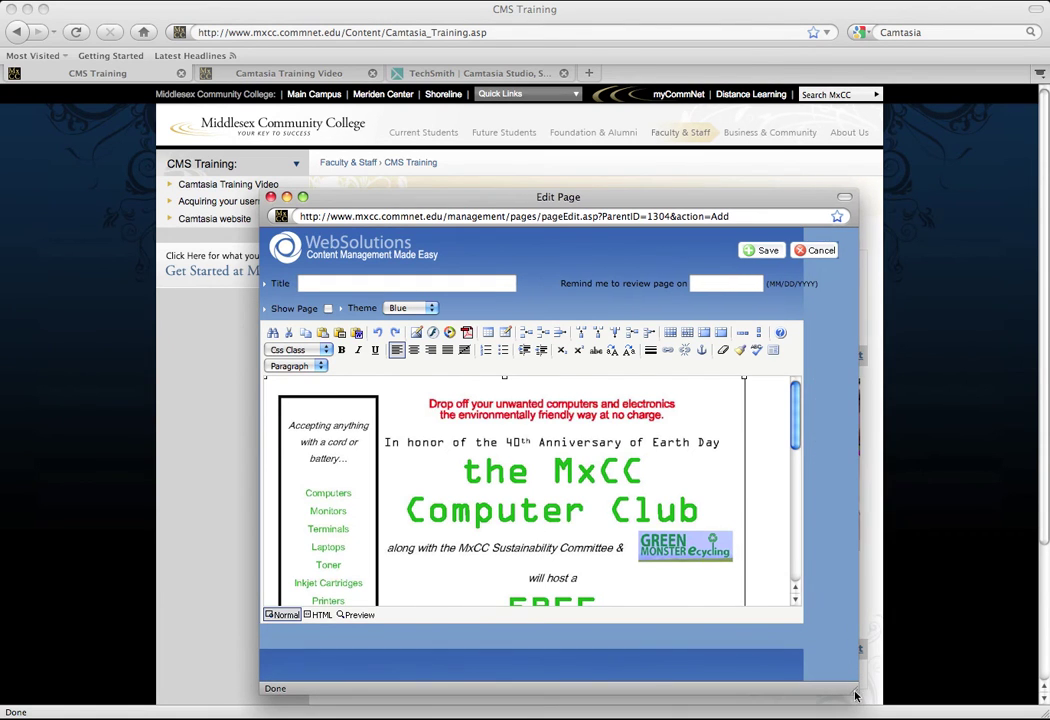
scroll(798, 490, down, 5)
scroll(798, 490, up, 5)
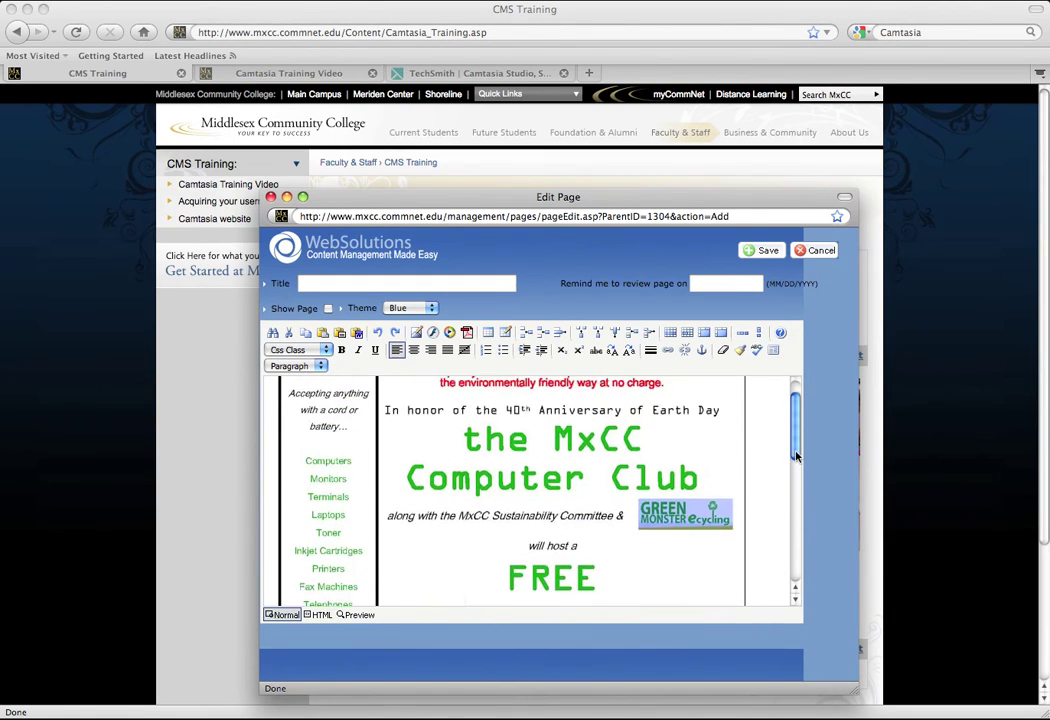
- Save the new page with the title "Image demo" and review the inserted image on it
click(453, 285)
text(Image demo)
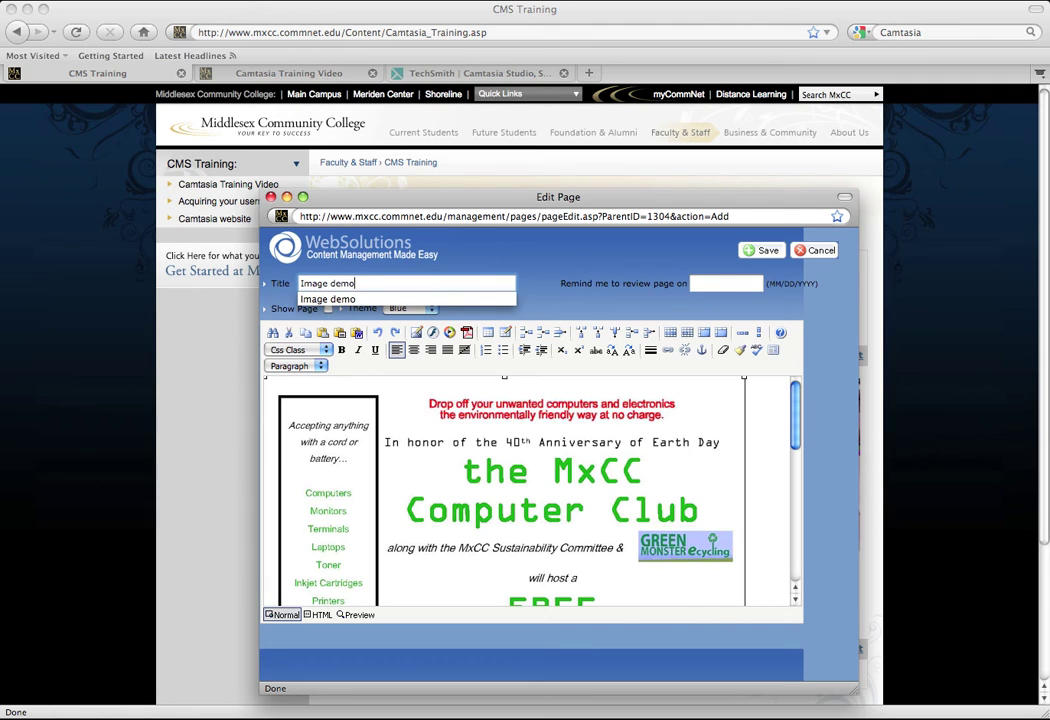
click(554, 292)
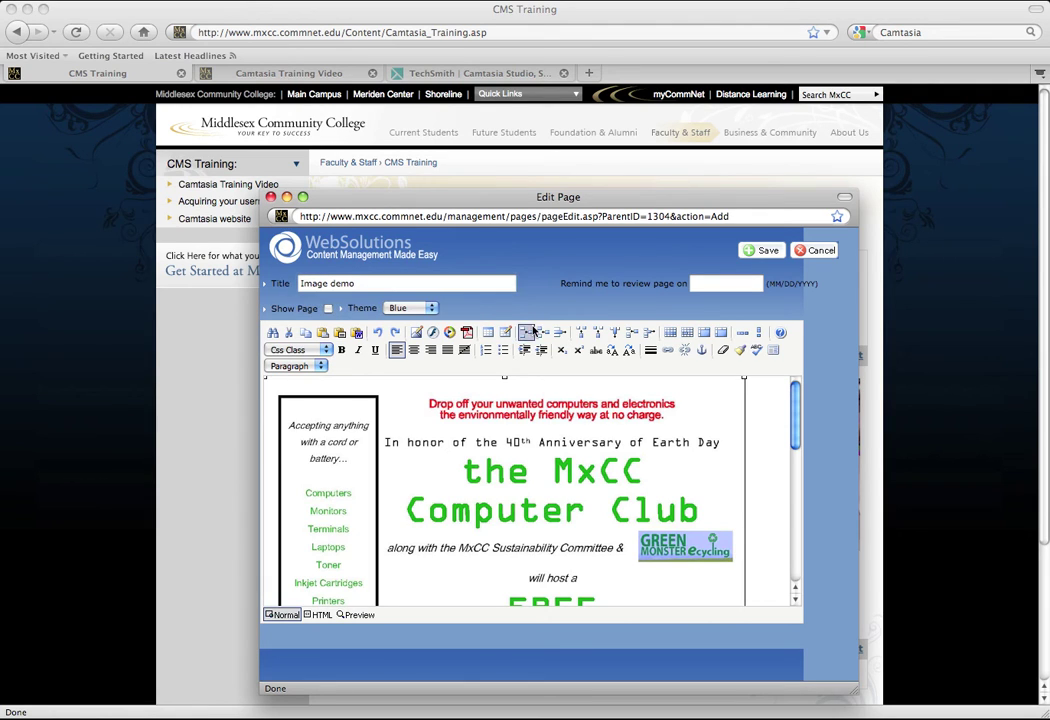
click(750, 250)
click(676, 284)
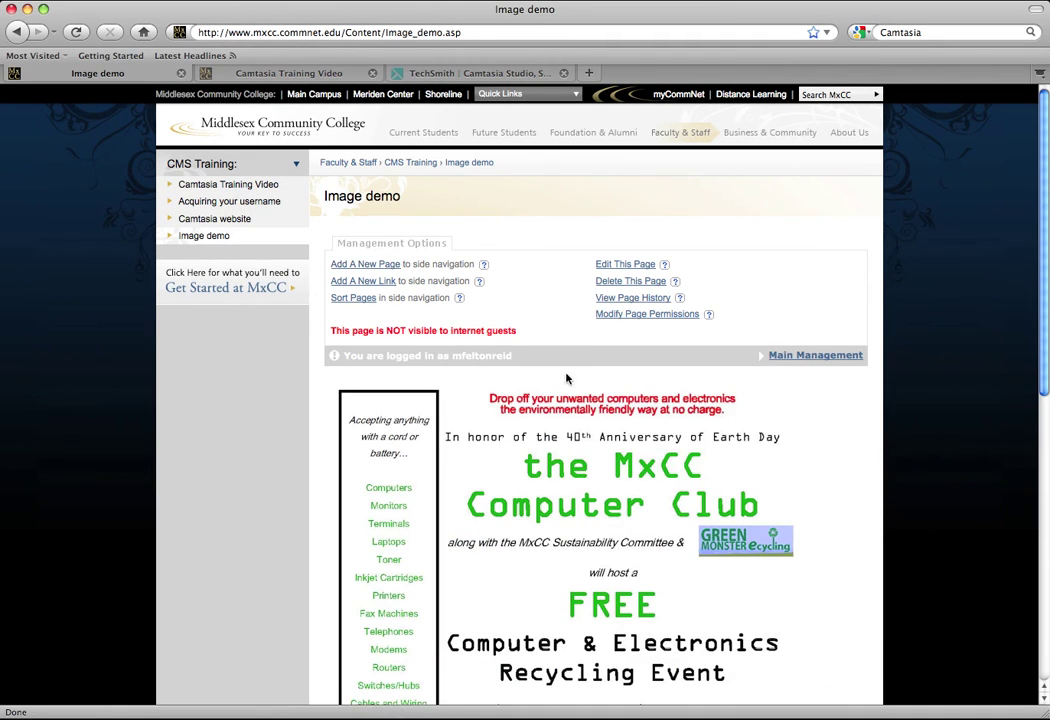
scroll(546, 413, down, 10)
scroll(580, 480, up, 7)
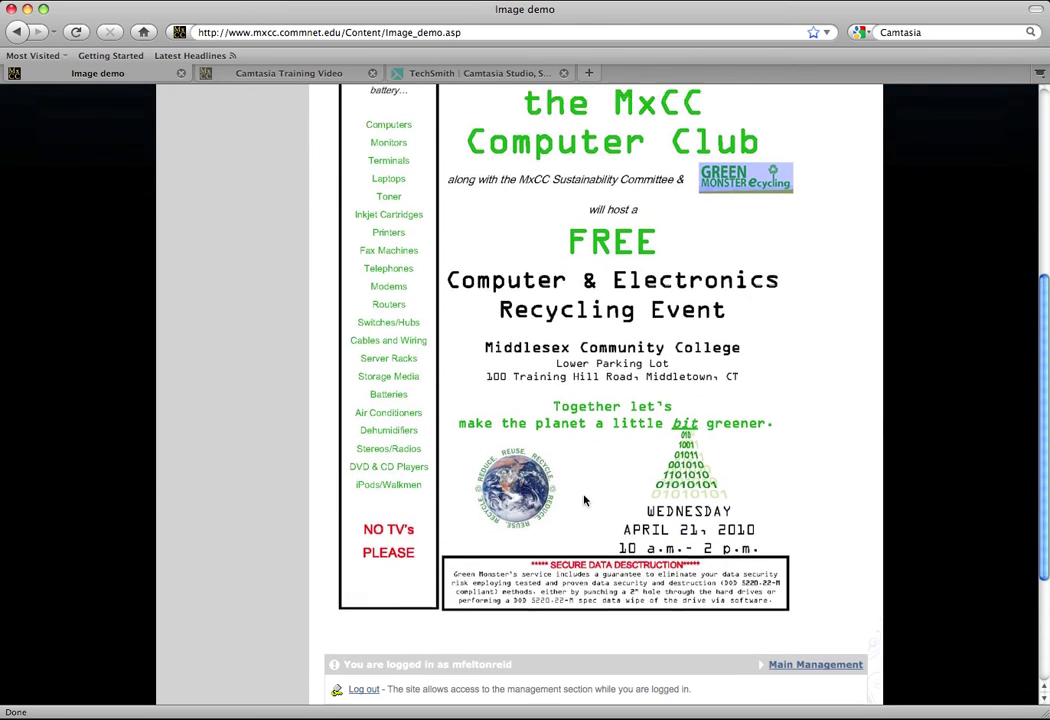
scroll(585, 430, down, 3)
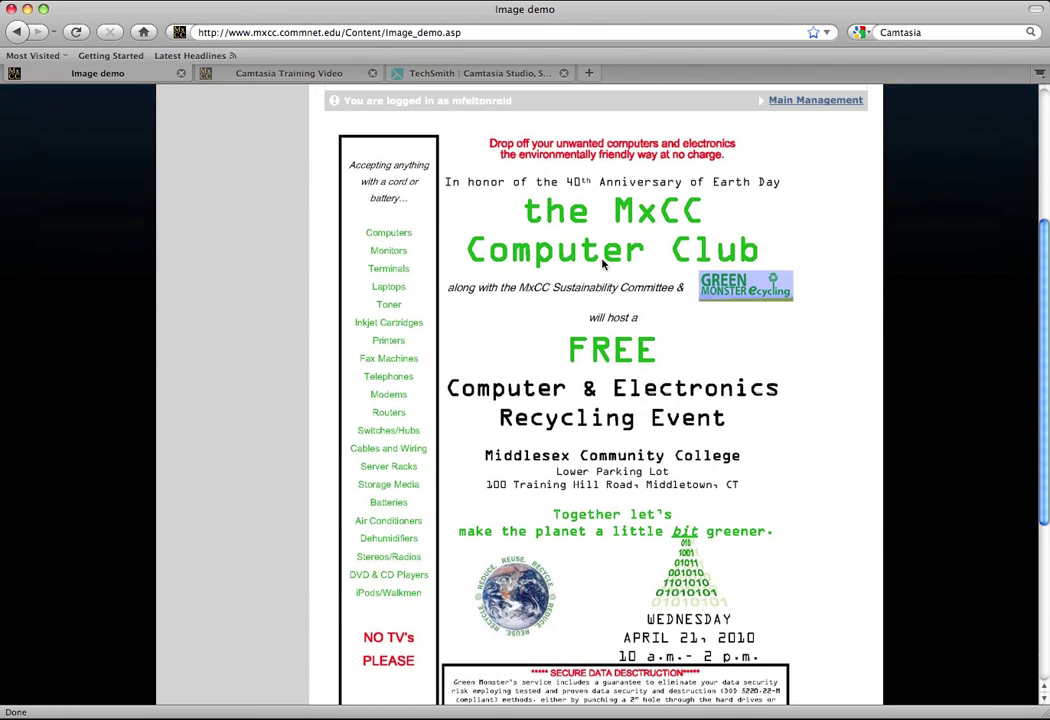
scroll(460, 420, down, 1)
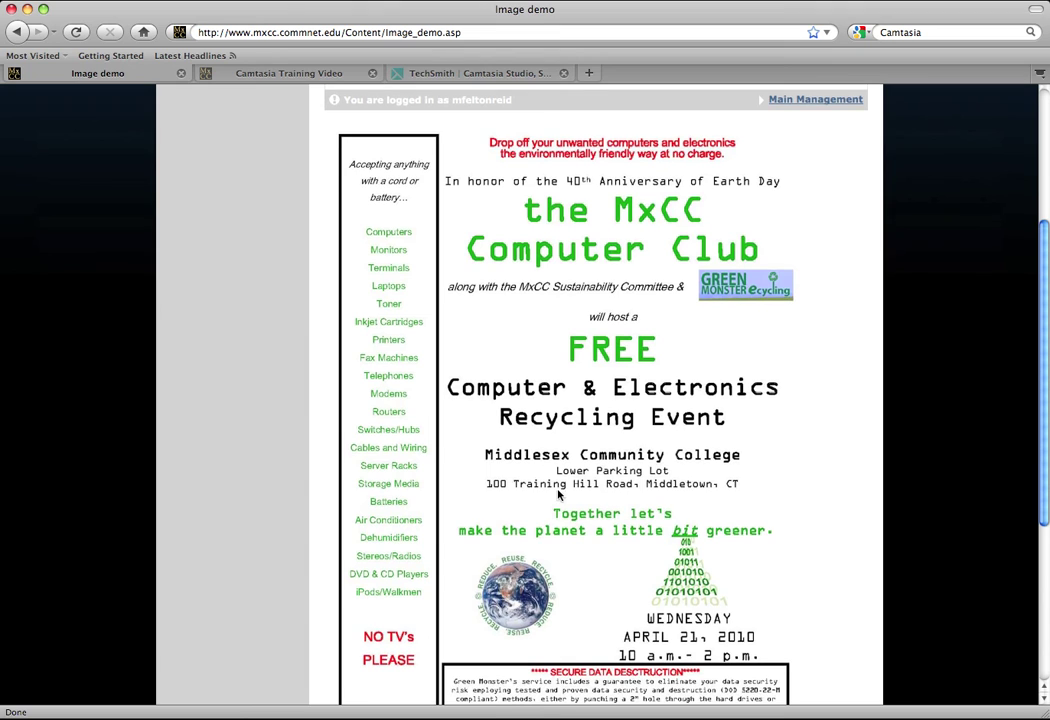
scroll(610, 405, up, 6)
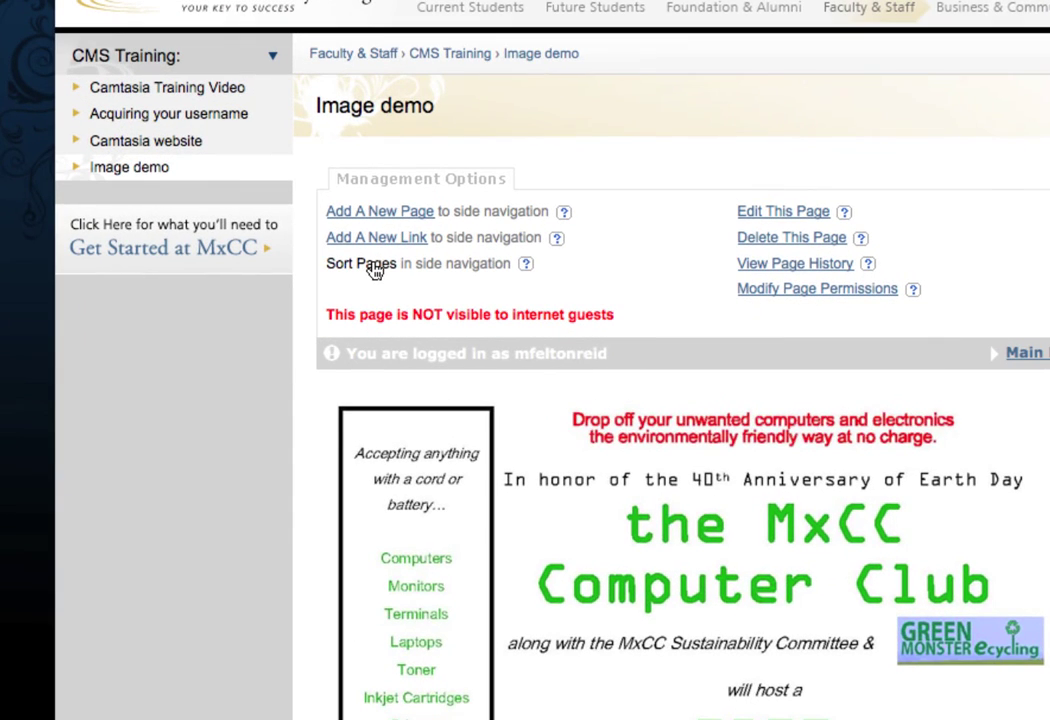
- From the CMS Training page, sort the side navigation pages, moving Acquiring your username to the top and Image demo above Camtasia website
click(362, 300)
click(145, 58)
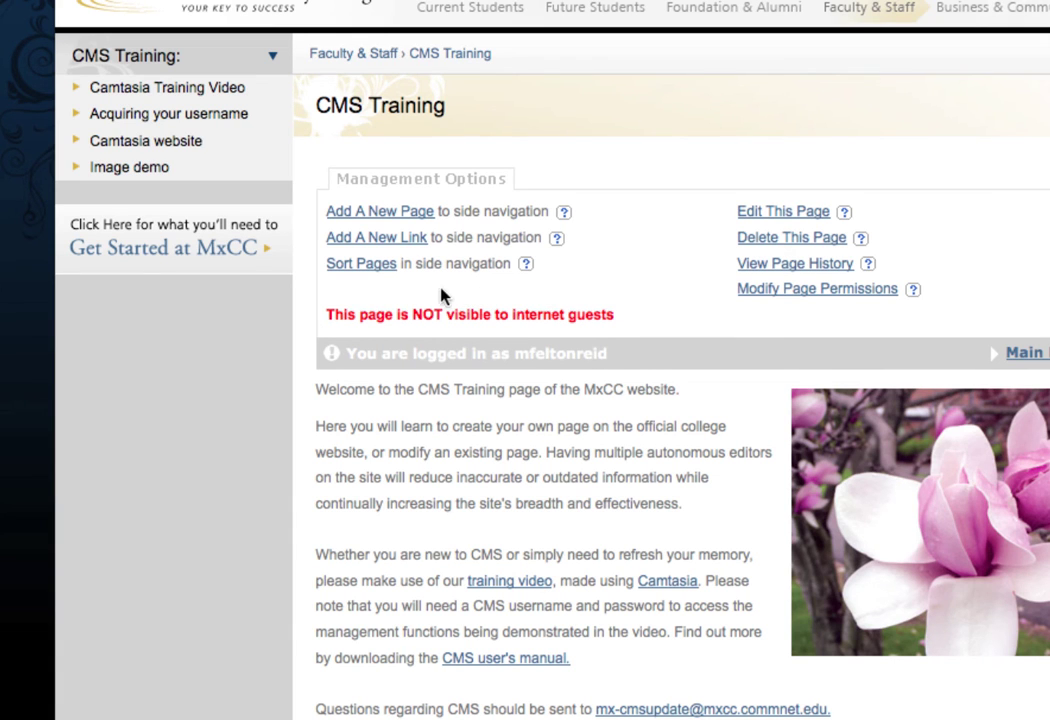
click(362, 264)
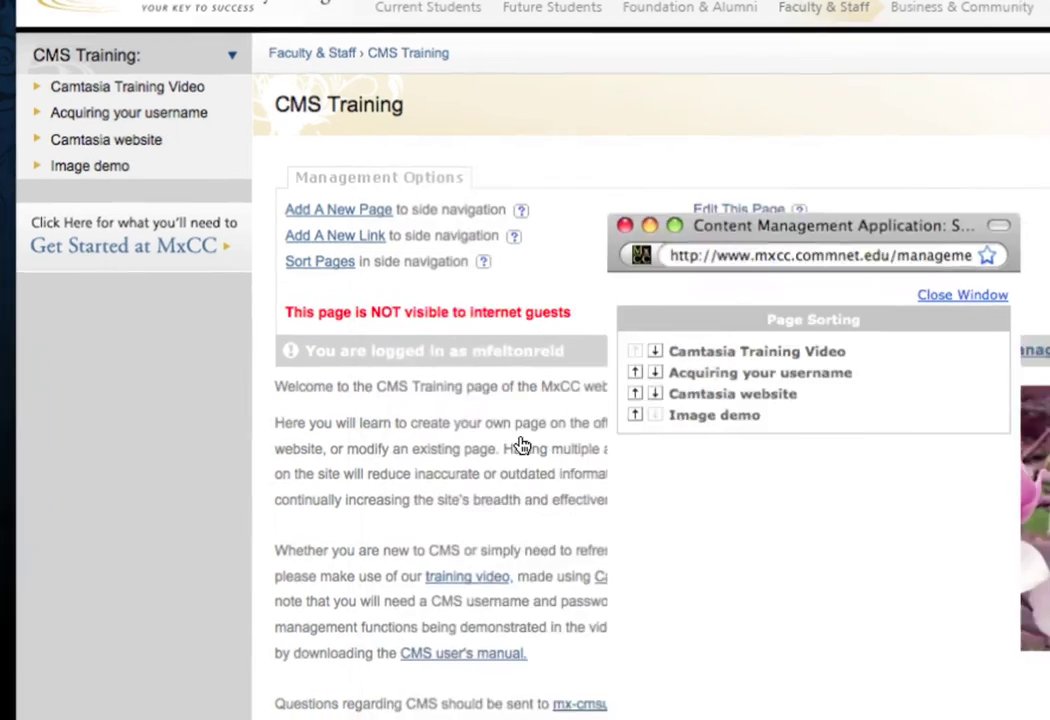
key(F9)
click(536, 438)
key(F9)
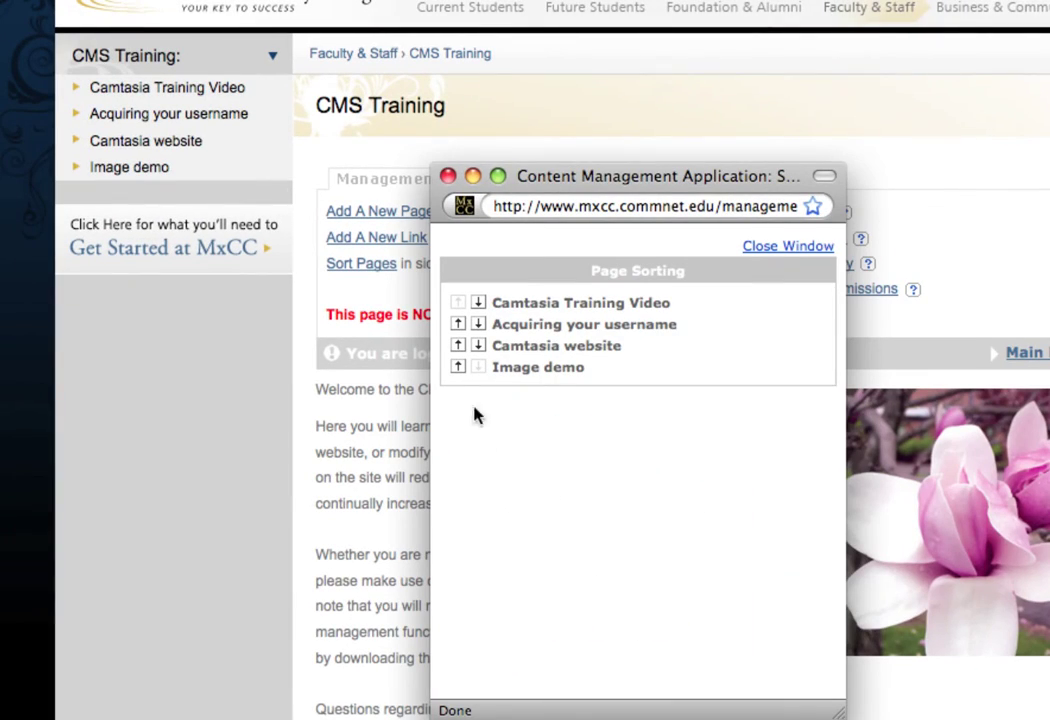
click(457, 326)
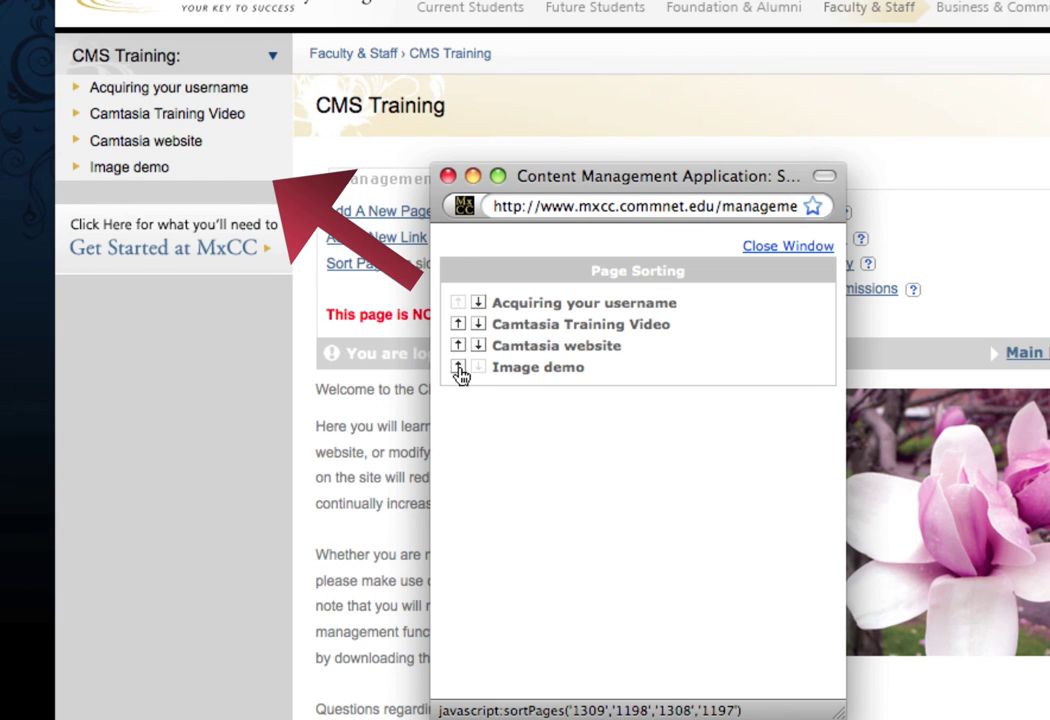
click(458, 368)
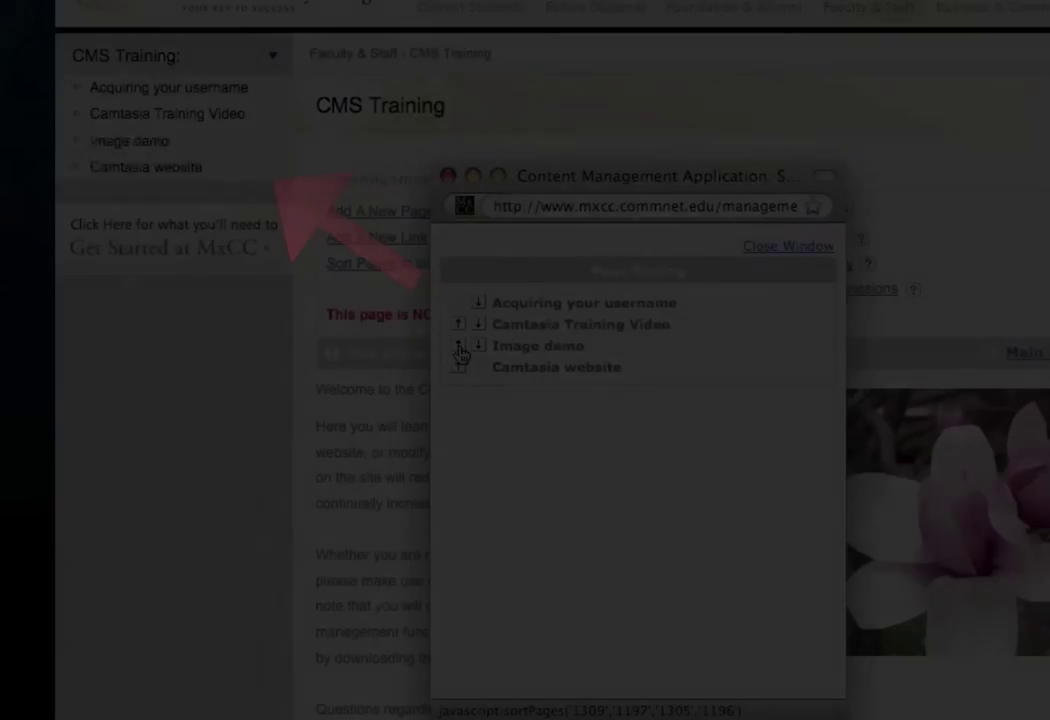